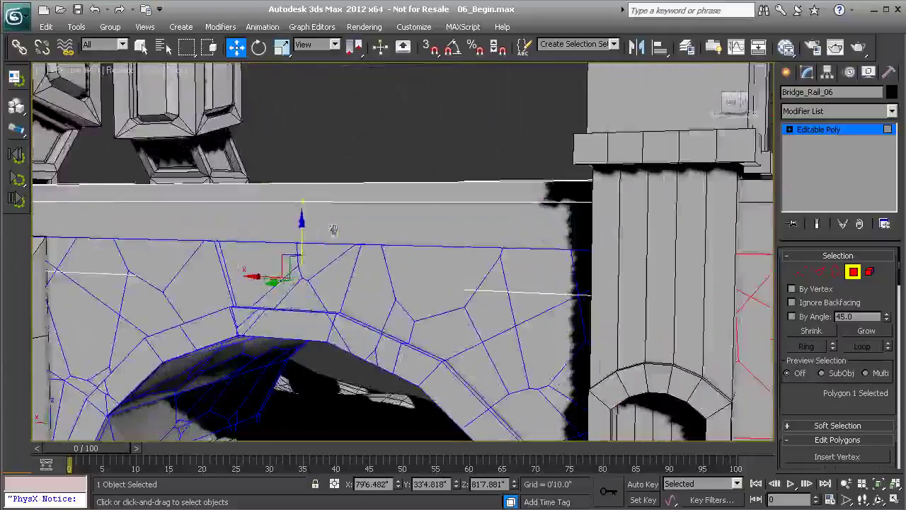
- Raise the bottom polygon of Bridge_Rail_06 about 8'3" to the top edge of the arch wall and leave polygon editing
drag(301, 224, 301, 192)
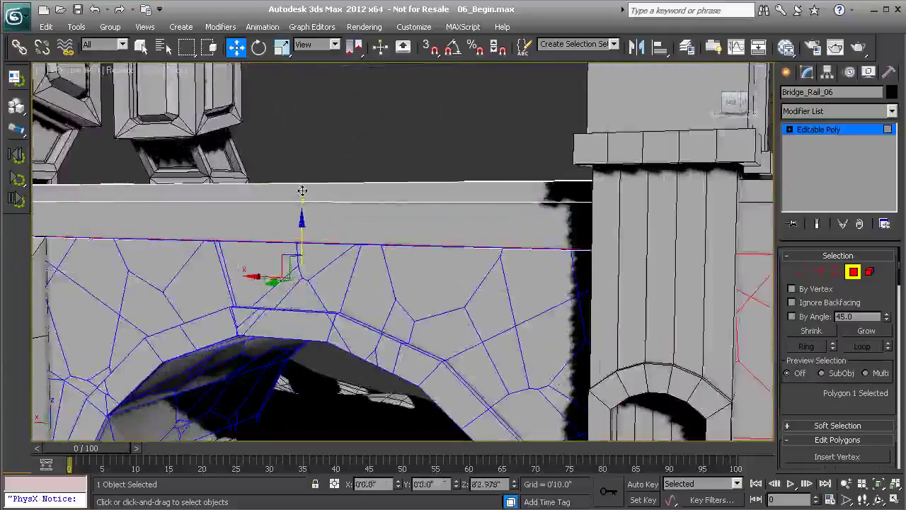
scroll(301, 195, up, 6)
scroll(355, 269, up, 2)
middle_drag(421, 297, 275, 277)
scroll(489, 290, down, 5)
middle_drag(489, 290, 202, 310)
click(850, 274)
- Raise the bottom polygon of Bridge_Rail_07 about 8'3" so it sits just above the top edge of its arch wall
click(682, 226)
middle_drag(701, 231, 648, 252)
click(855, 276)
alt+middle_drag(550, 313, 457, 309)
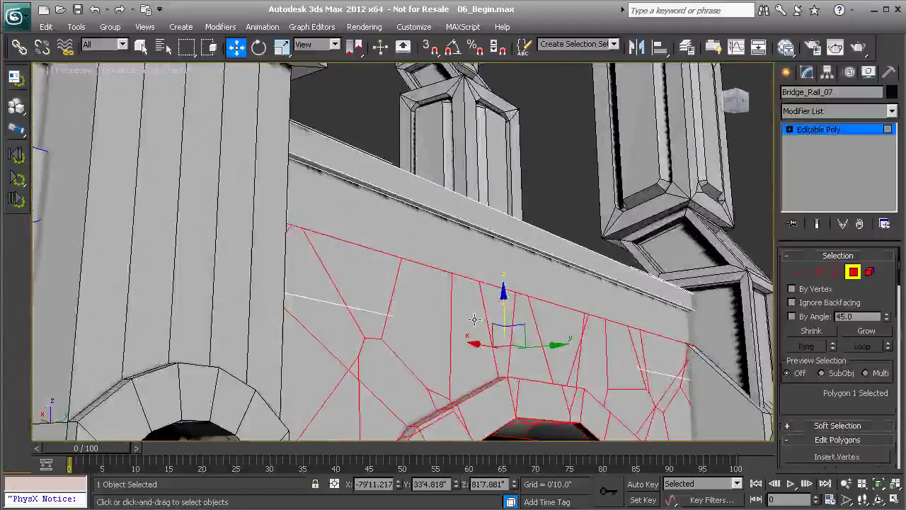
key(F3)
key(F3)
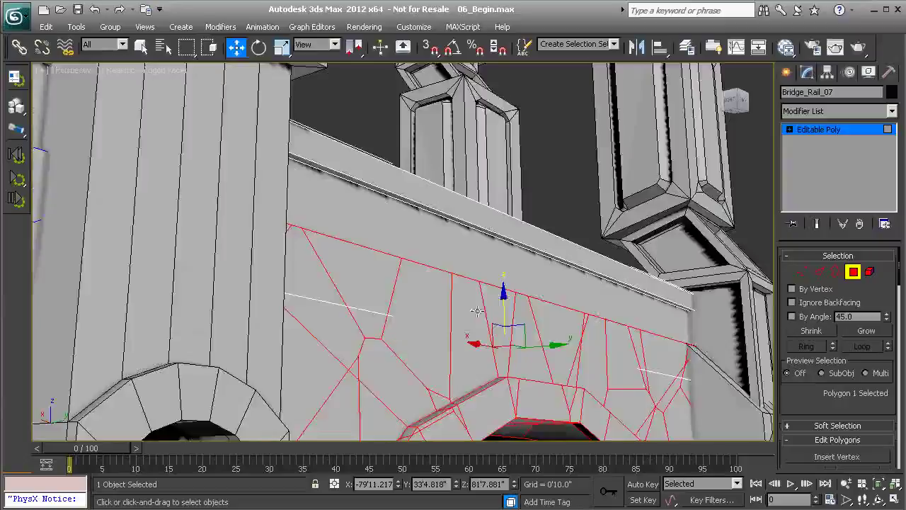
alt+middle_drag(515, 252, 514, 244)
drag(521, 226, 521, 226)
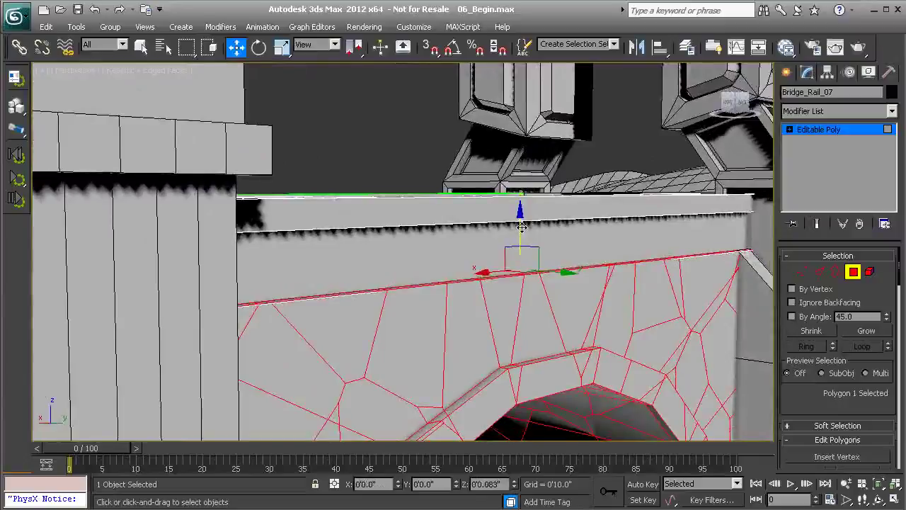
scroll(481, 300, up, 4)
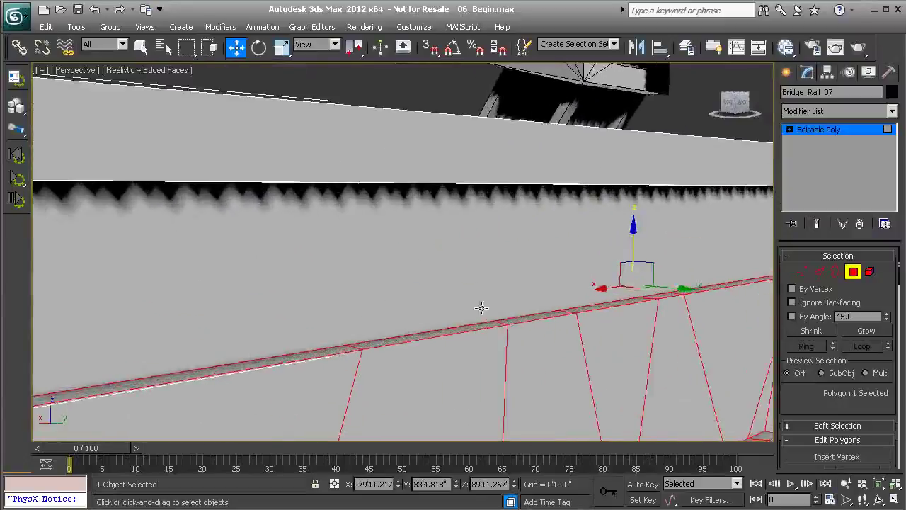
alt+middle_drag(511, 274, 570, 296)
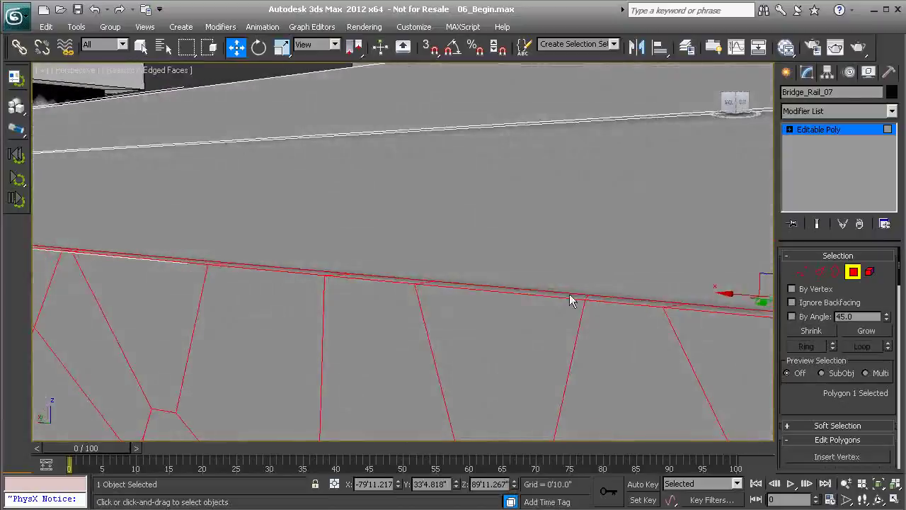
click(853, 273)
scroll(655, 263, down, 5)
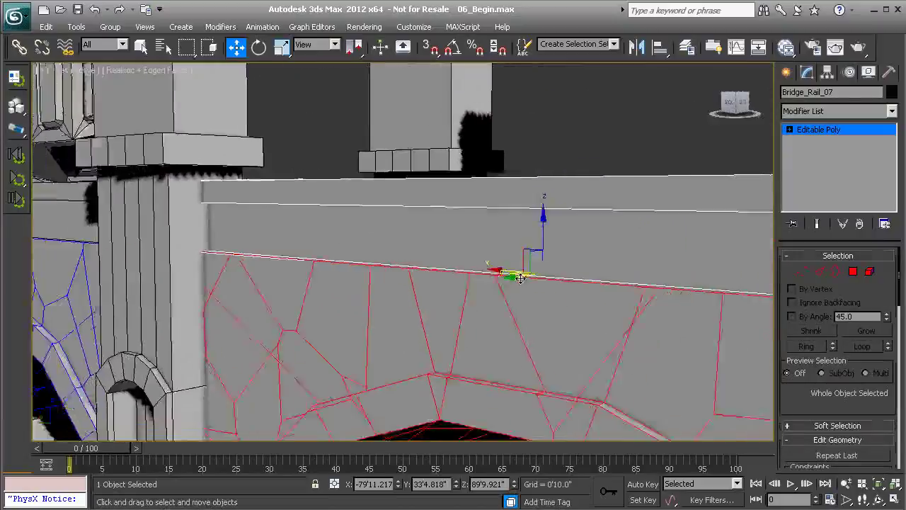
- Raise the bottom polygon of Bridge_Rail_08 to the level top edge of the bridge's end wall
click(555, 136)
scroll(529, 205, down, 4)
alt+middle_drag(385, 211, 541, 261)
click(542, 261)
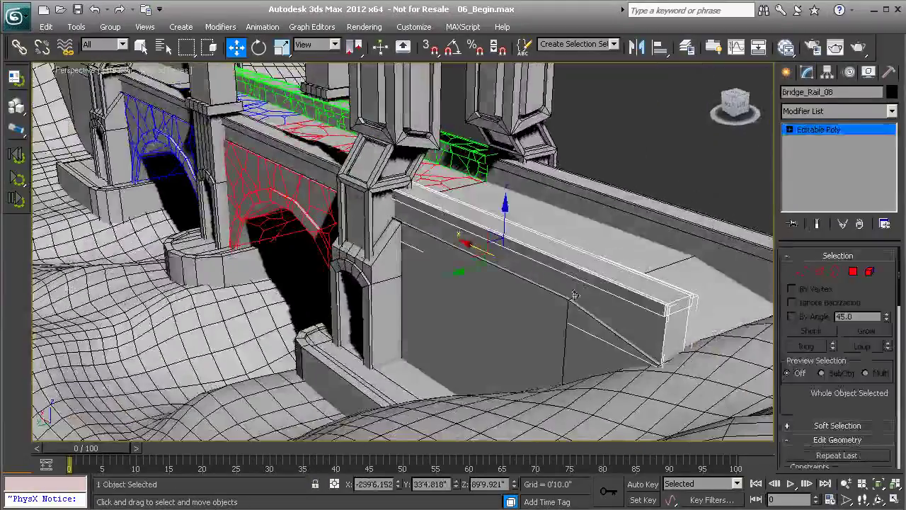
alt+middle_drag(594, 302, 505, 232)
scroll(537, 243, up, 2)
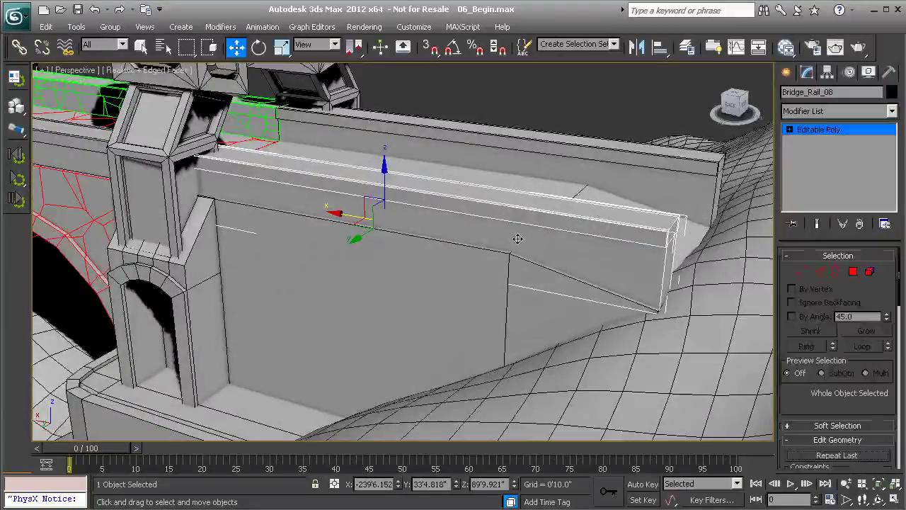
click(851, 273)
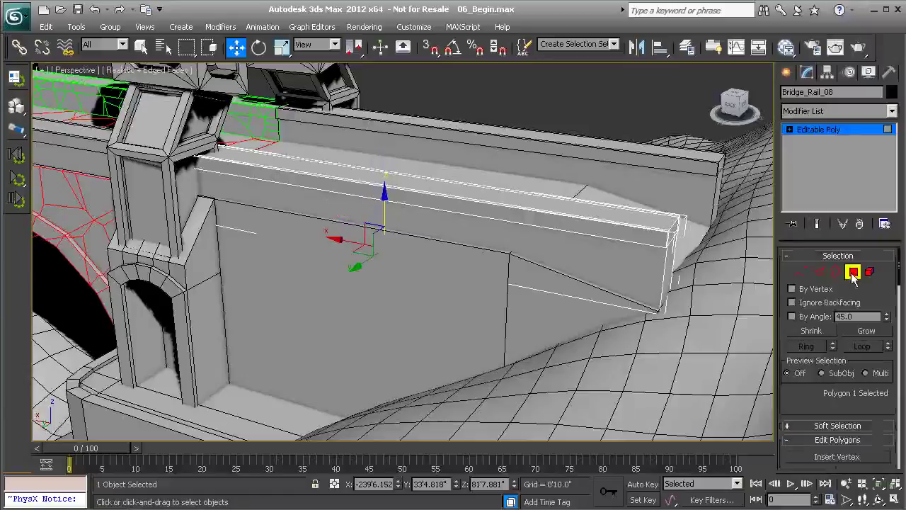
mouse_move(465, 247)
alt+middle_down()
mouse_move(505, 230)
mouse_move(460, 249)
mouse_move(473, 208)
alt+middle_up()
key(F3)
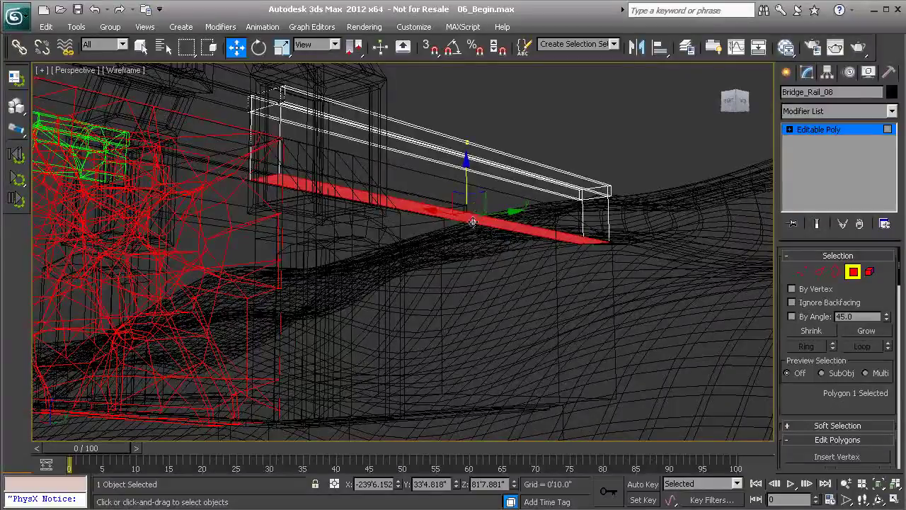
key(F3)
scroll(467, 238, up, 10)
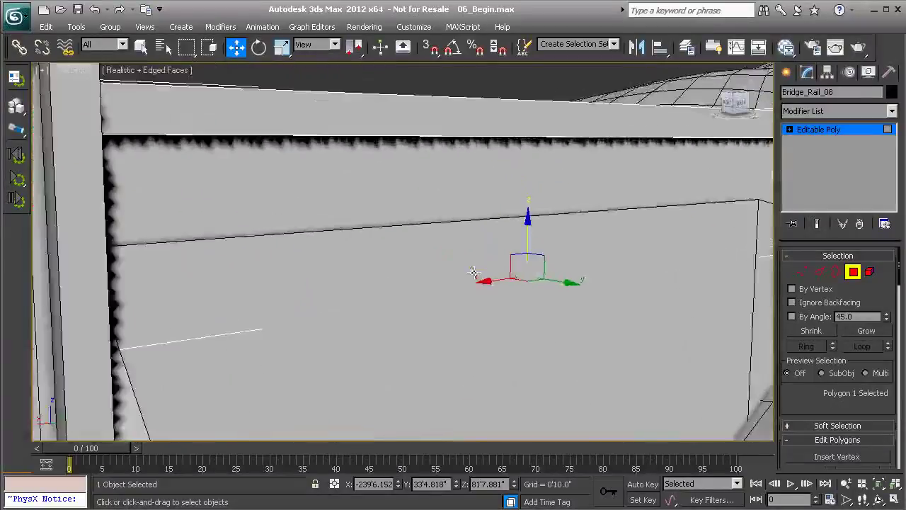
drag(525, 224, 525, 203)
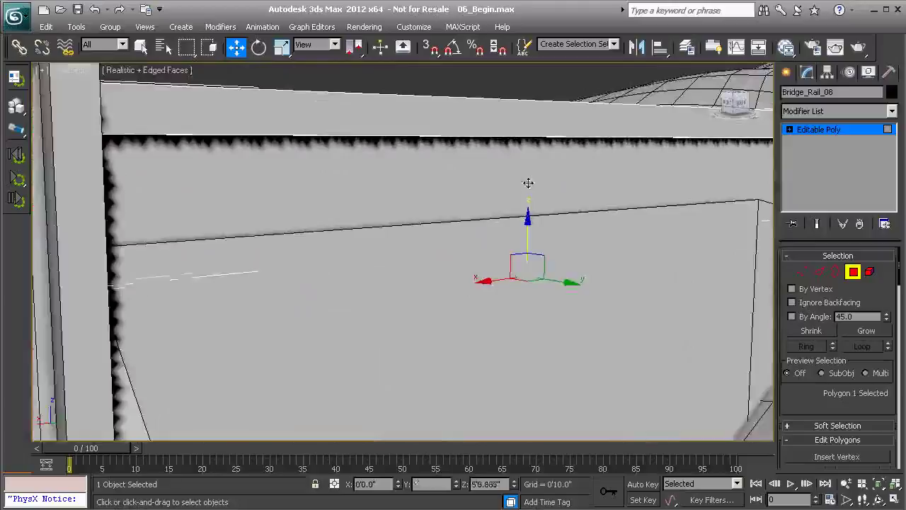
mouse_move(522, 162)
mouse_down()
mouse_move(522, 152)
mouse_move(524, 169)
mouse_up()
alt+middle_drag(524, 169, 643, 299)
- Connect the ring of lengthwise edges on Bridge_Rail_08 with 1 segment, pinch 0 and slide -51, at the wall's bend
click(814, 271)
click(533, 164)
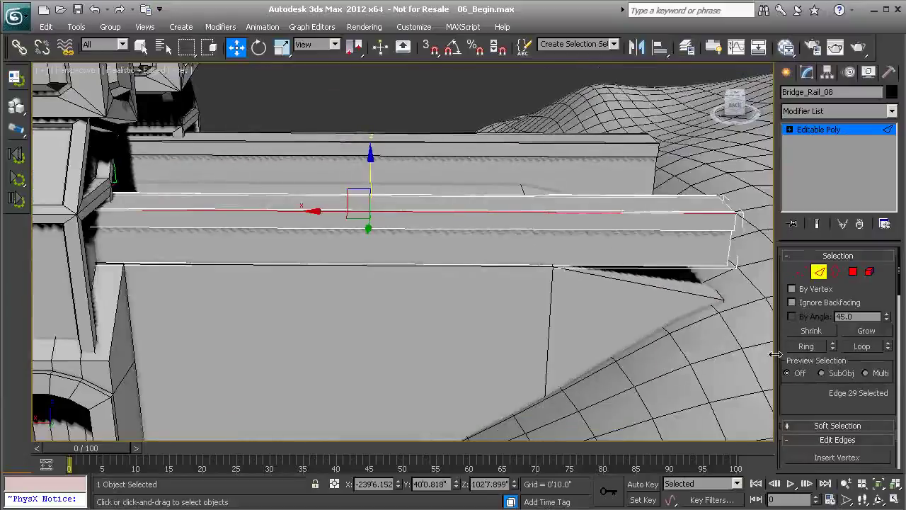
click(804, 346)
scroll(866, 404, down, 3)
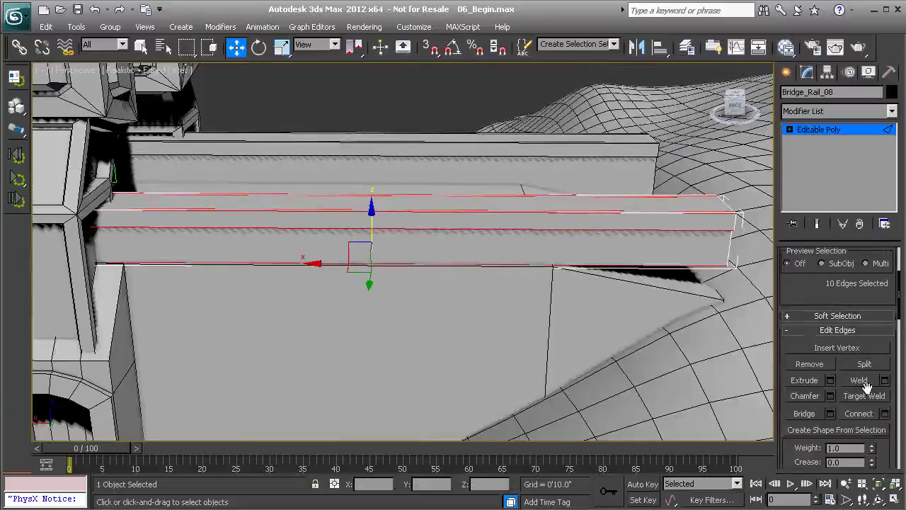
click(885, 413)
drag(412, 300, 384, 296)
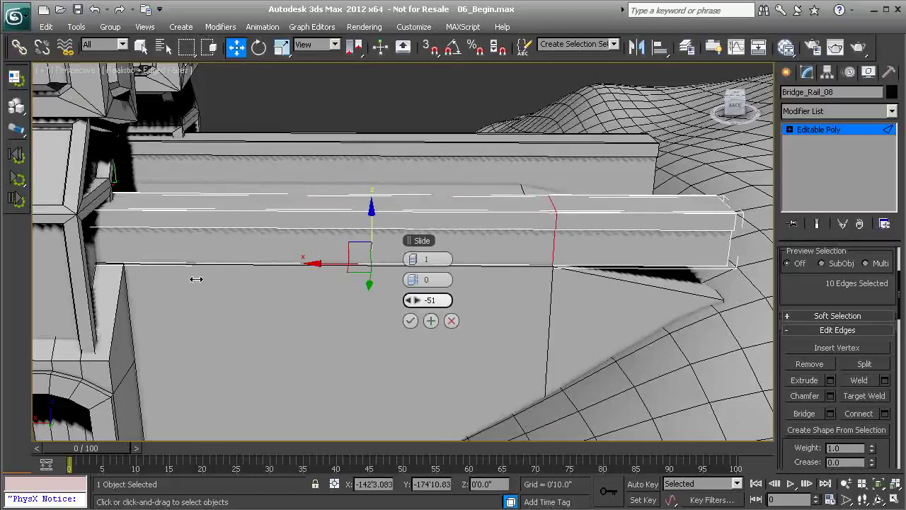
scroll(468, 271, up, 5)
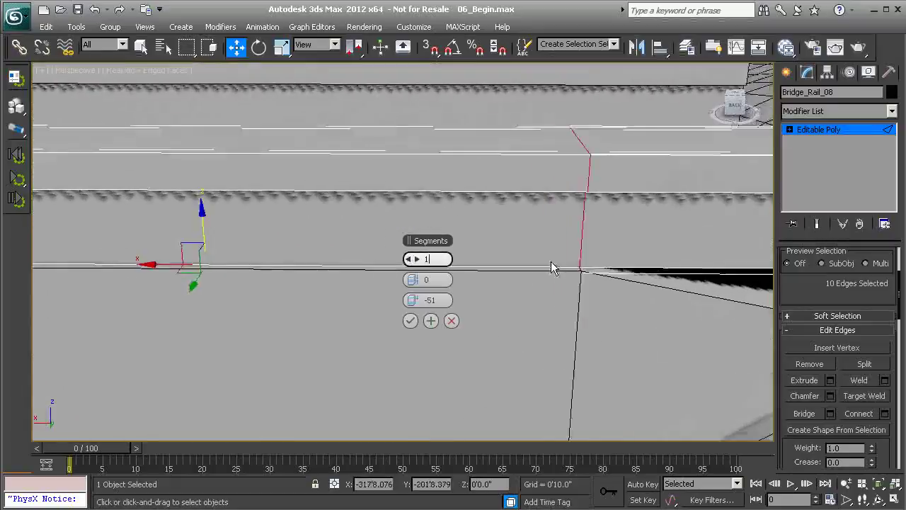
scroll(551, 268, up, 3)
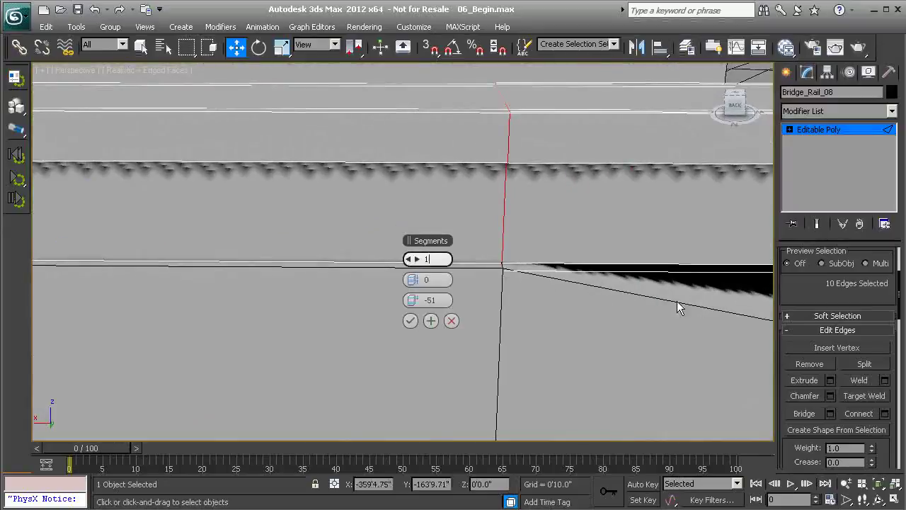
middle_drag(676, 303, 568, 306)
click(437, 300)
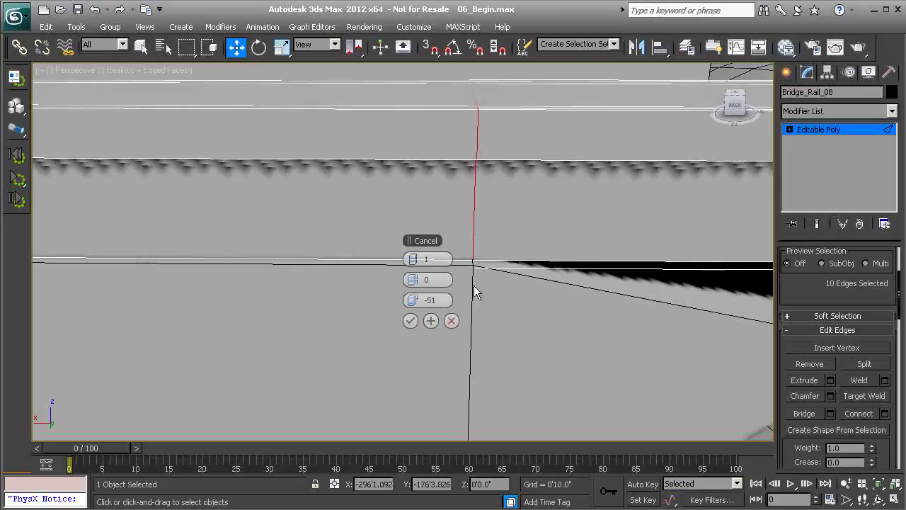
click(411, 320)
- Lower the bottom edge at the outer end of Bridge_Rail_08 to follow the wall's slope, and leave edge editing
alt+middle_drag(416, 323, 586, 275)
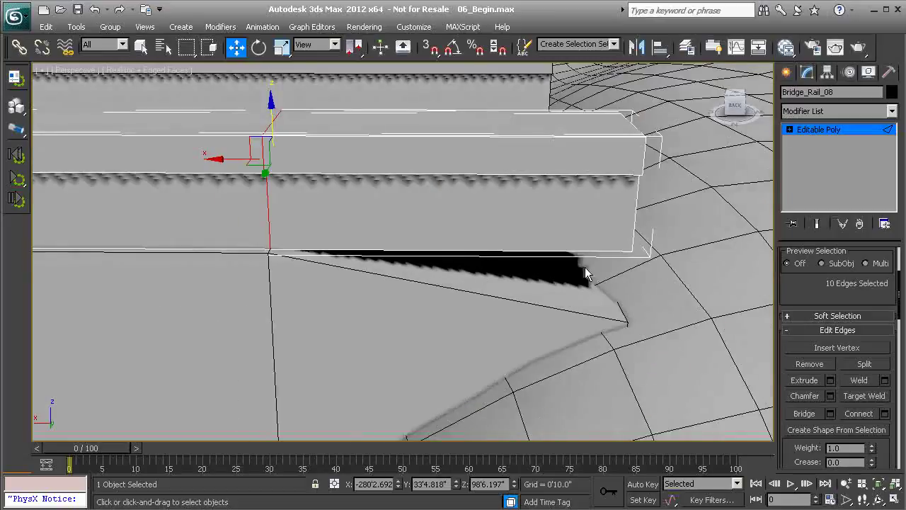
alt+middle_drag(651, 277, 484, 267)
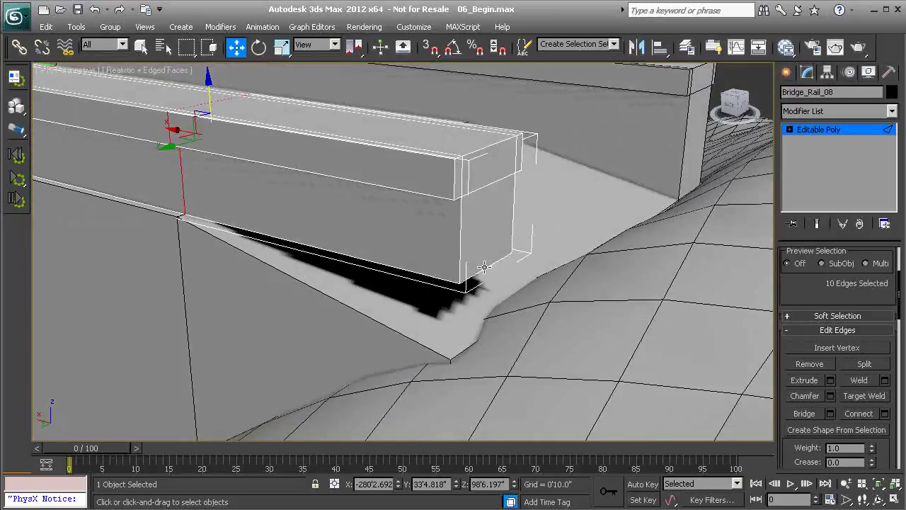
click(483, 269)
drag(488, 220, 481, 288)
middle_drag(481, 287, 554, 234)
scroll(461, 243, up, 5)
drag(622, 175, 621, 178)
middle_drag(613, 177, 747, 281)
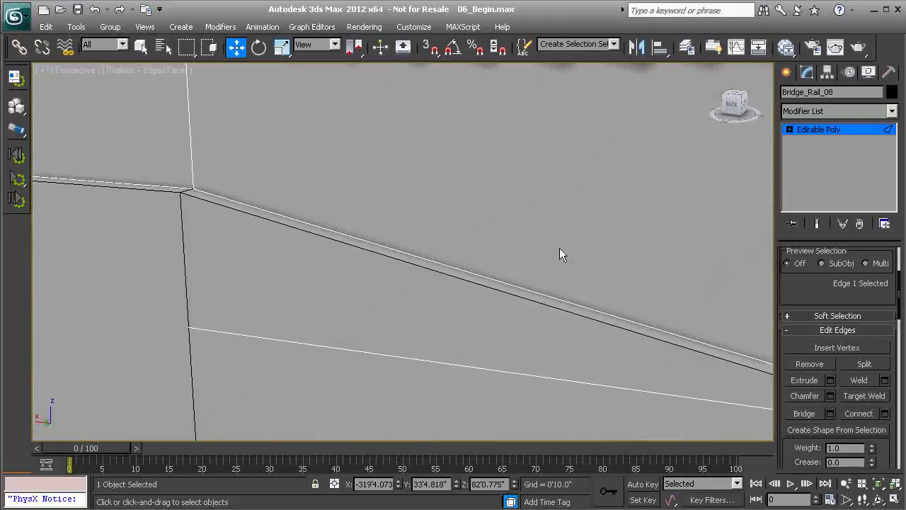
click(801, 131)
scroll(487, 231, down, 7)
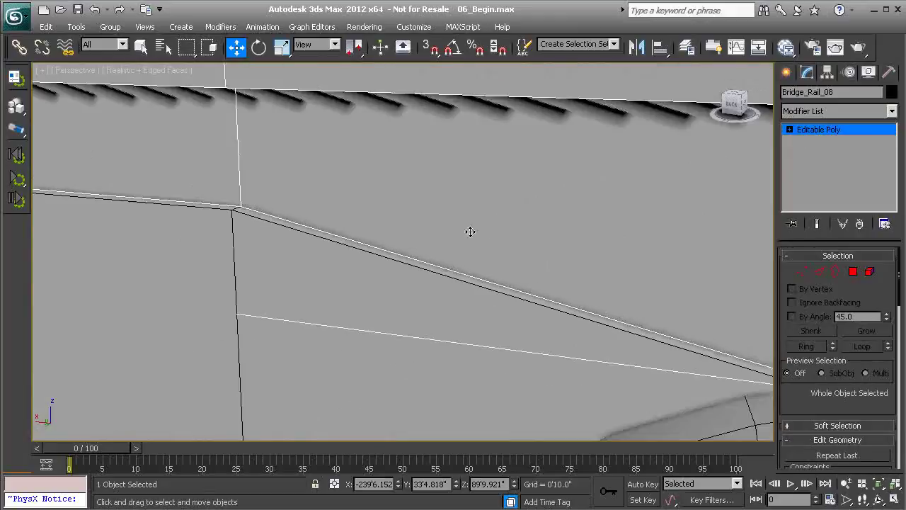
middle_drag(421, 226, 396, 234)
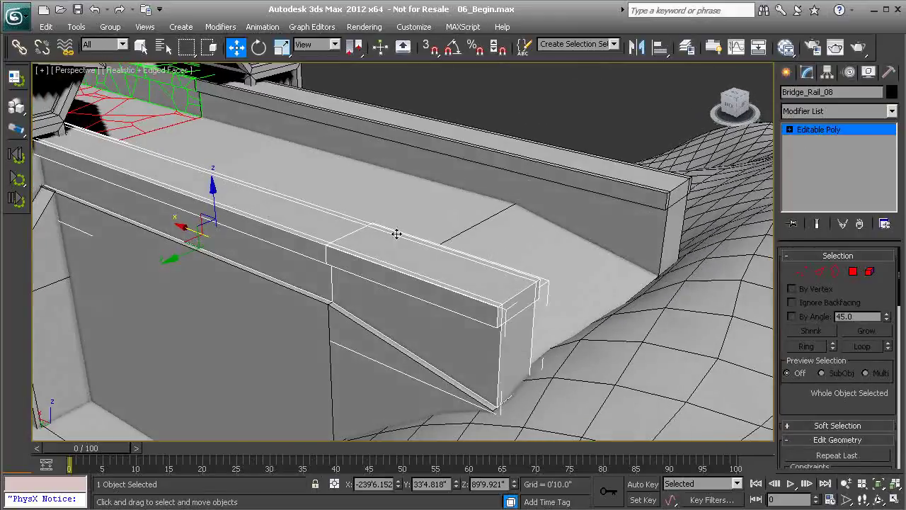
- Delete the old end rail across the walkway and put a copy of Bridge_Rail_08 in its place
click(499, 150)
key(Delete)
click(331, 217)
middle_drag(331, 212, 395, 225)
mouse_move(227, 265)
shift+mouse_down()
mouse_move(415, 194)
mouse_move(404, 200)
shift+mouse_up()
click(459, 323)
- Delete both old end rails at the opposite end of the bridge
mouse_move(518, 243)
alt+middle_down()
mouse_move(501, 237)
mouse_move(511, 270)
mouse_move(448, 238)
mouse_move(412, 252)
mouse_move(338, 186)
mouse_move(445, 222)
mouse_move(479, 213)
mouse_move(410, 208)
mouse_move(397, 226)
mouse_move(455, 233)
mouse_move(428, 293)
mouse_move(496, 280)
mouse_move(517, 301)
mouse_move(496, 315)
mouse_move(394, 281)
mouse_move(322, 271)
mouse_move(768, 311)
alt+middle_up()
scroll(498, 290, down, 4)
alt+middle_drag(56, 307, 168, 295)
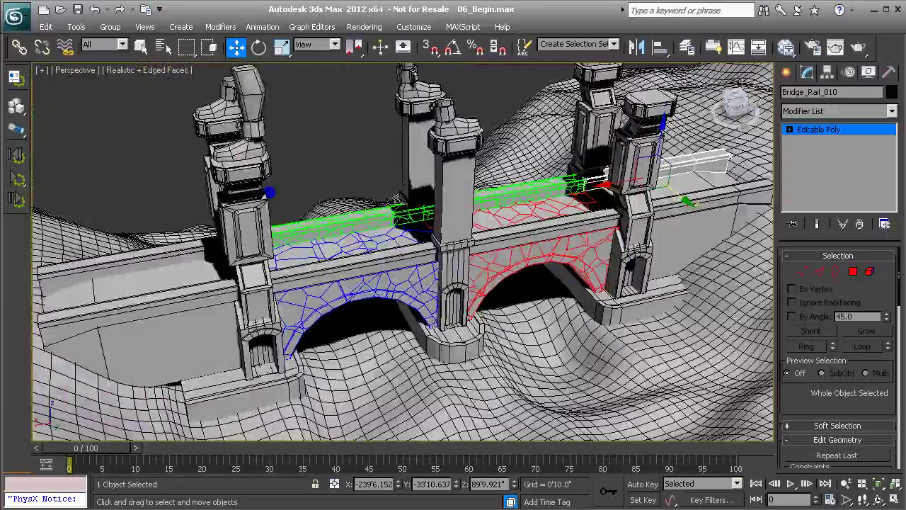
click(155, 302)
ctrl+click(153, 256)
key(Delete)
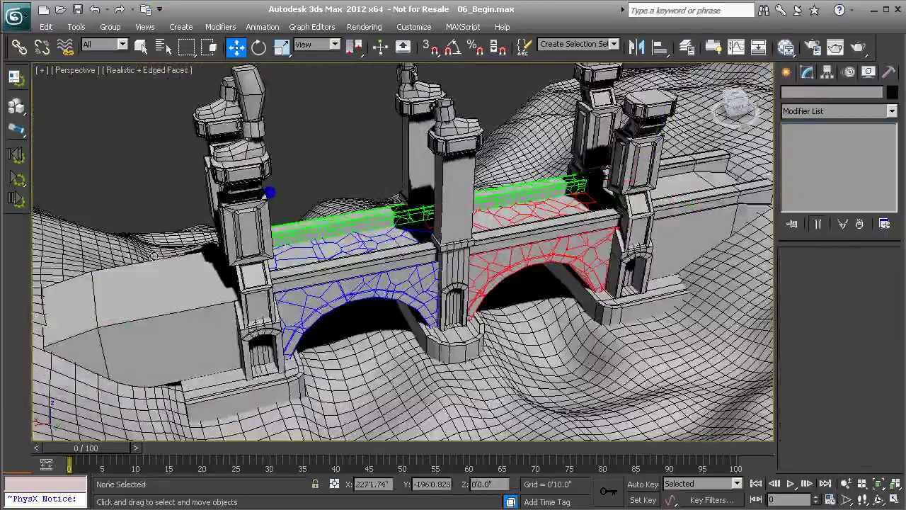
- Mirror the two reshaped end rails across the X axis as copies with a 0'0.0" offset
click(690, 160)
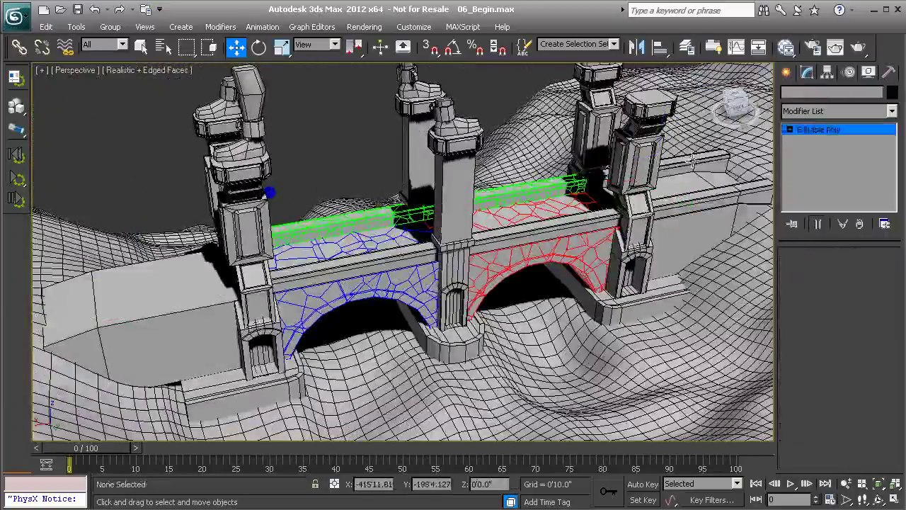
ctrl+click(698, 198)
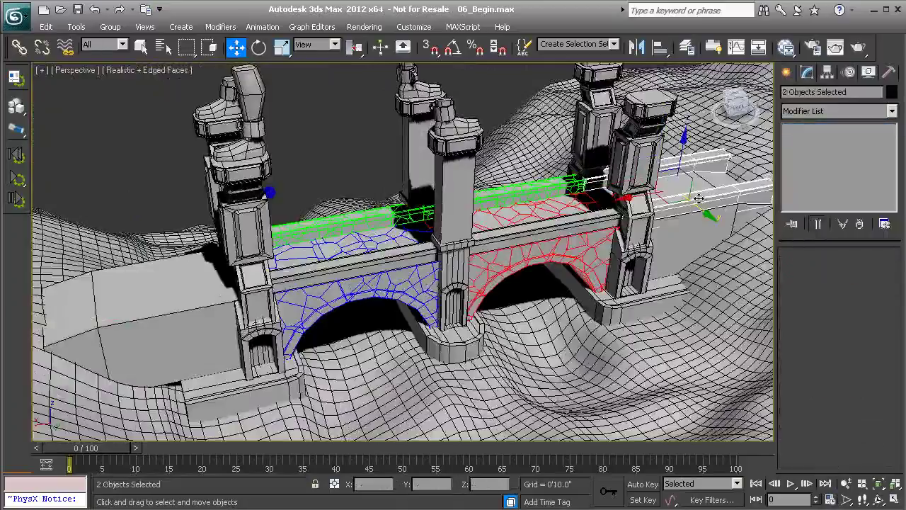
click(637, 47)
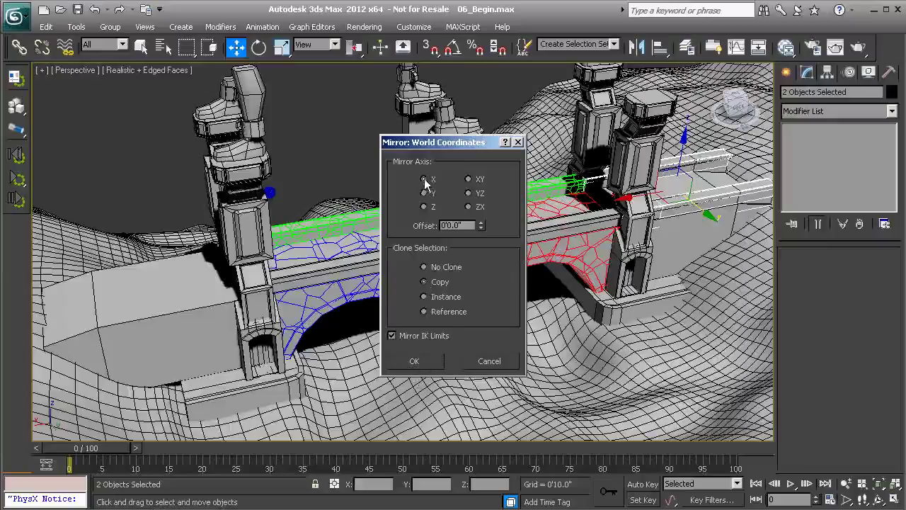
click(417, 362)
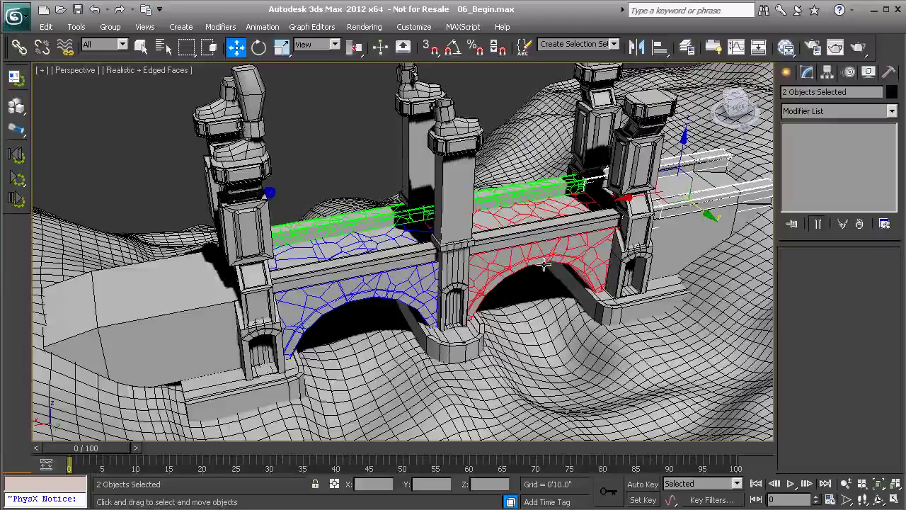
- Move the mirrored rails along X to the opposite end of the bridge, align their bend with the wall, and deselect them
drag(658, 234, 110, 326)
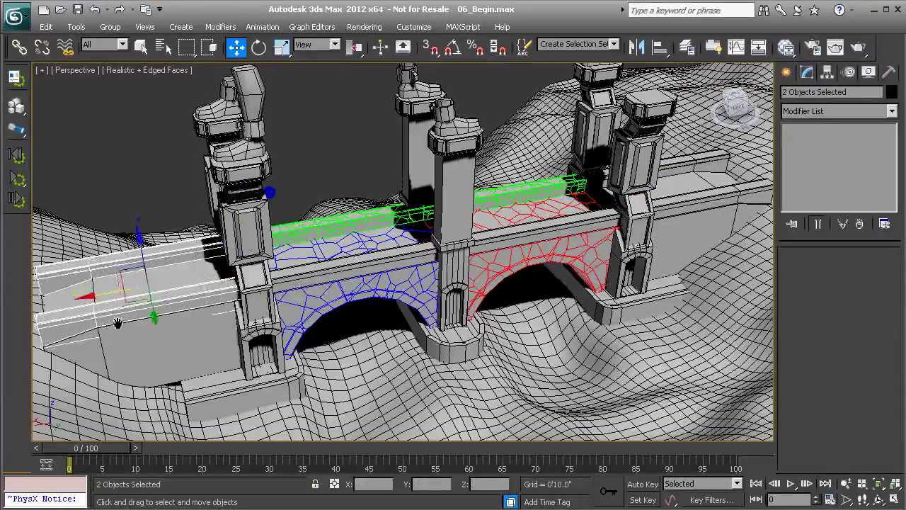
middle_drag(118, 323, 259, 259)
scroll(259, 259, up, 3)
scroll(263, 257, up, 4)
middle_drag(199, 274, 330, 293)
alt+middle_drag(330, 293, 484, 209)
scroll(269, 273, up, 3)
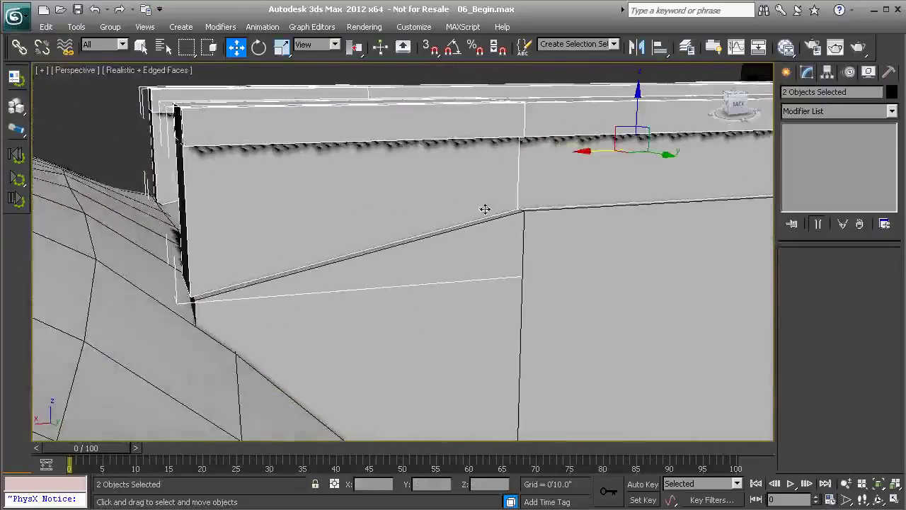
drag(583, 153, 585, 152)
middle_drag(519, 166, 596, 193)
scroll(339, 227, down, 5)
middle_drag(156, 238, 380, 138)
scroll(354, 145, down, 4)
middle_drag(202, 138, 340, 159)
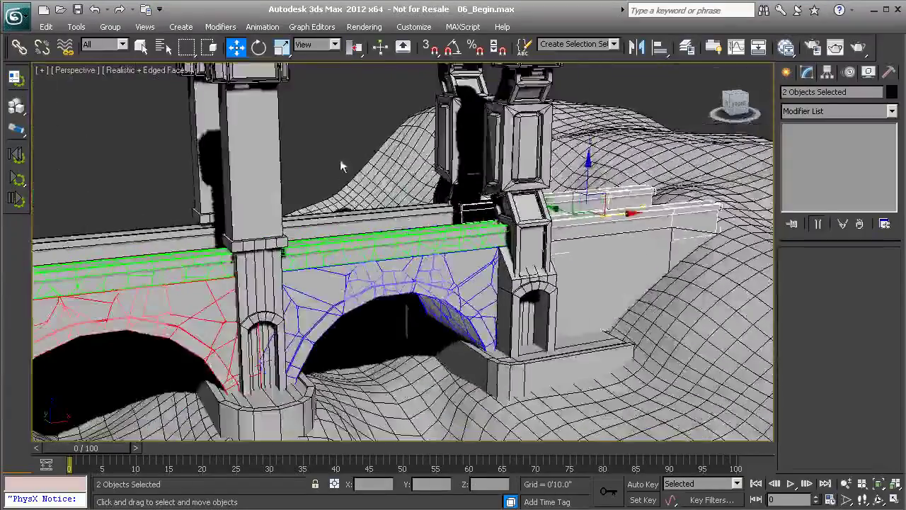
click(341, 162)
- Run the FractureVoronoi_v1.1.ms script from the Downloads folder
scroll(338, 177, down, 6)
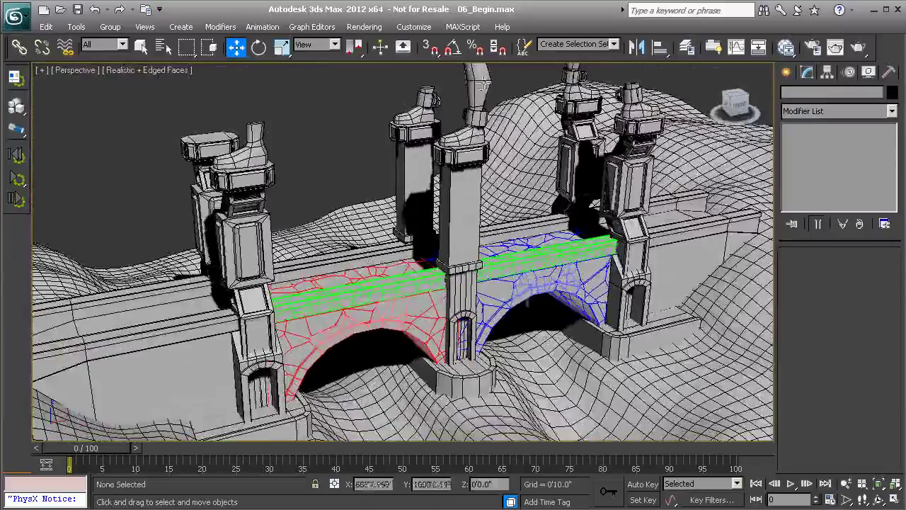
click(462, 26)
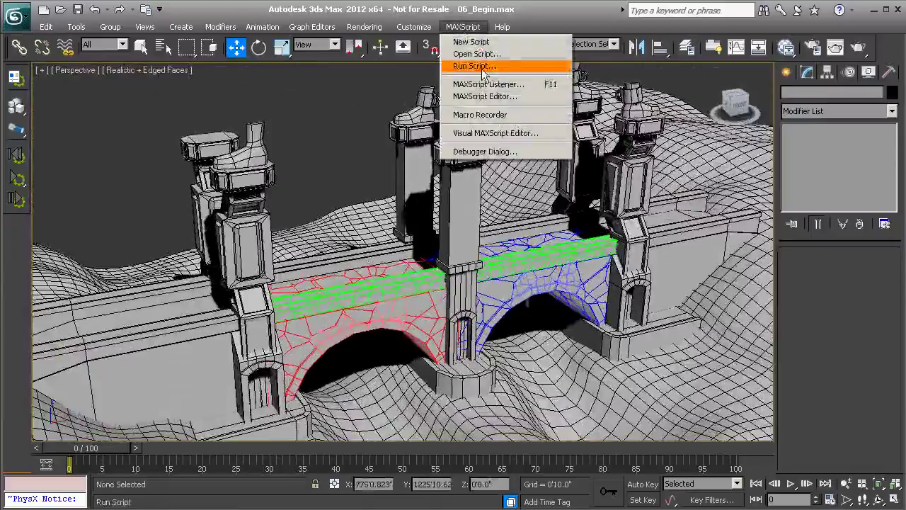
click(475, 66)
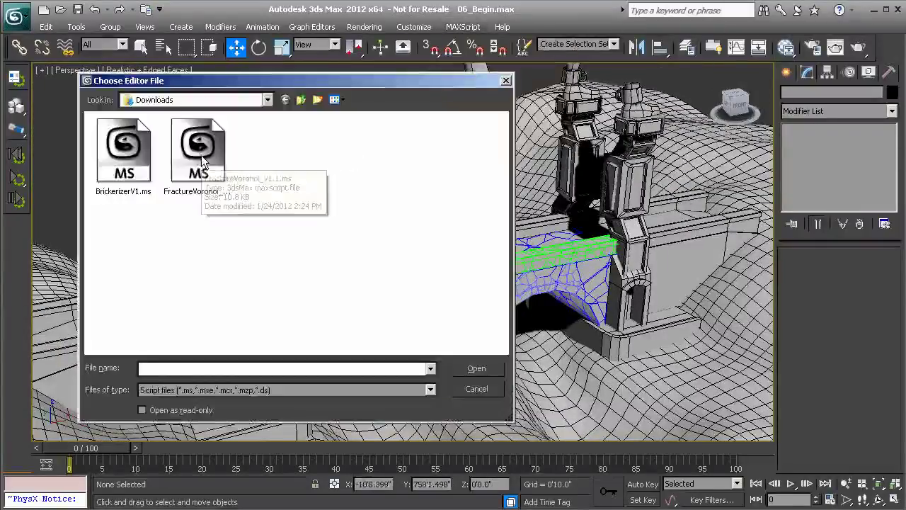
click(210, 183)
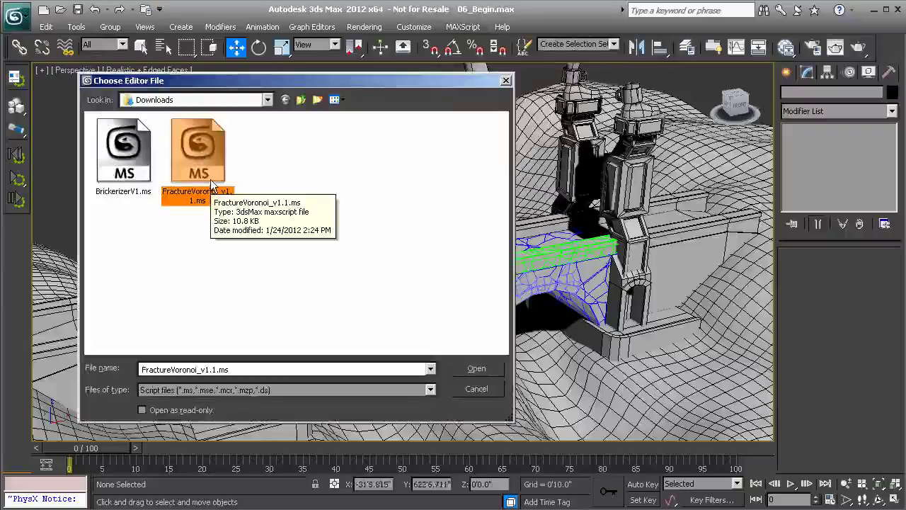
click(485, 370)
- Pick the near end rail Bridge_Rail_010 as the object to fracture and set the number of parts to 50
middle_drag(377, 310, 431, 289)
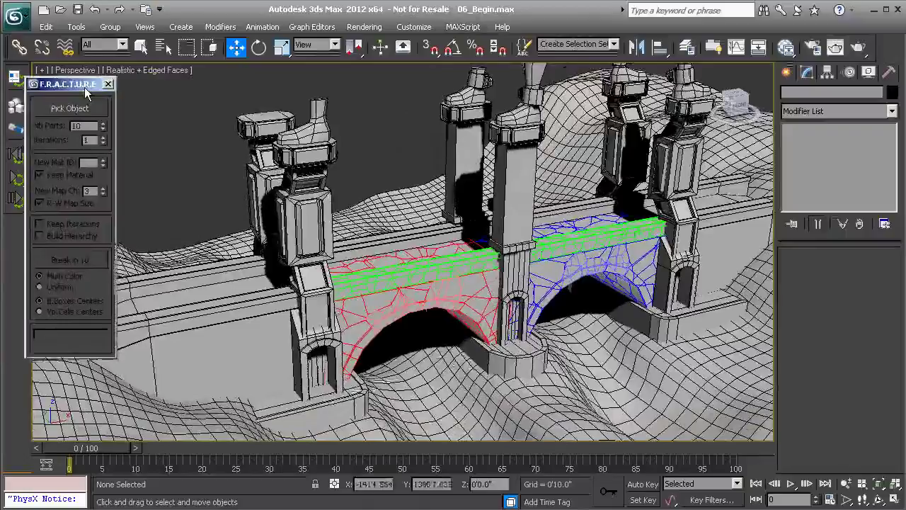
scroll(196, 152, up, 3)
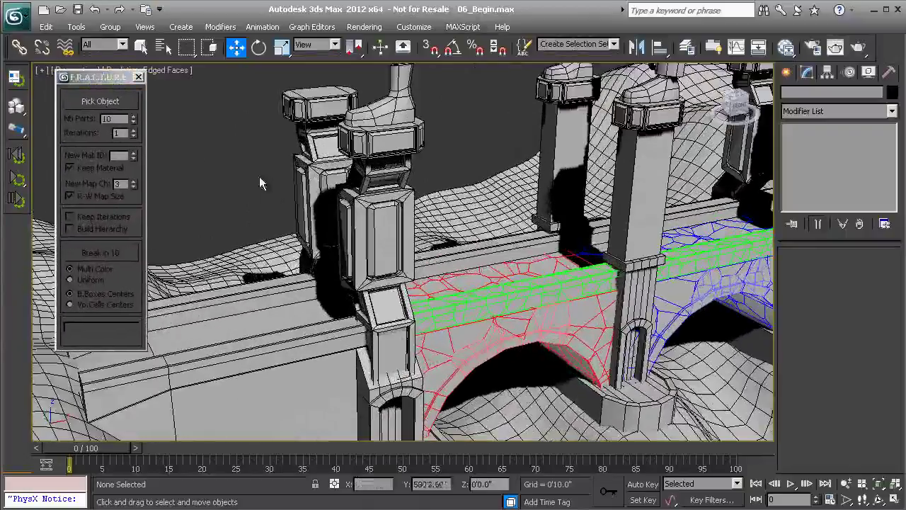
click(105, 104)
middle_drag(237, 253, 430, 253)
scroll(283, 241, up, 3)
click(334, 234)
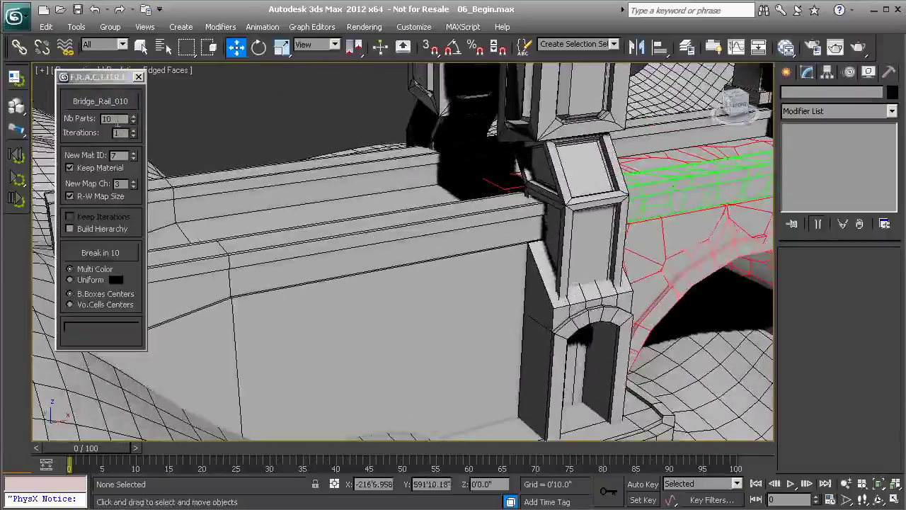
text(50)
key(Return)
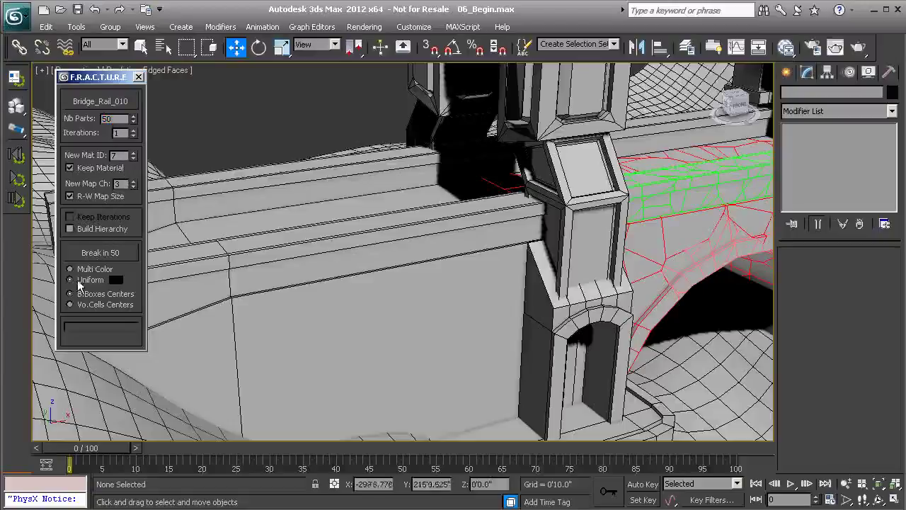
- Set a uniform green colour (0, 255, 0) and Vo.Cells Centers for the fragments, and break the picked rail into 50 parts
click(117, 280)
click(88, 40)
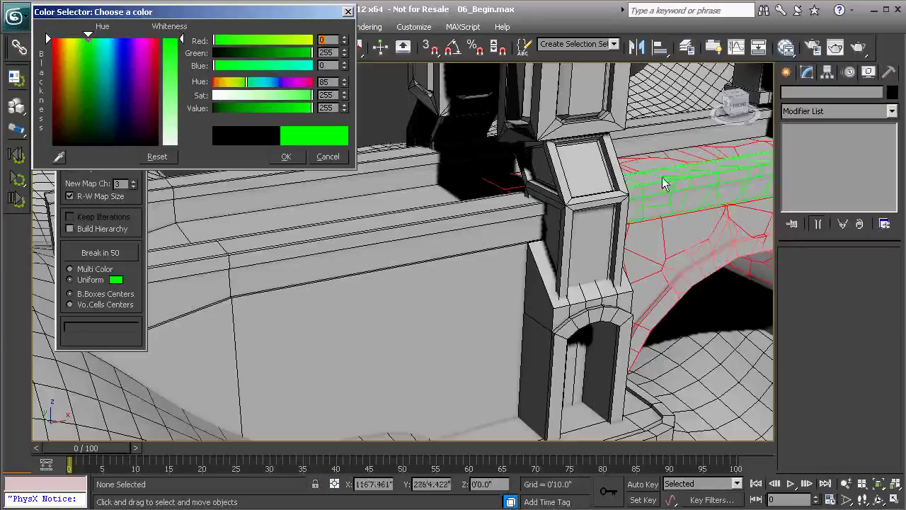
click(285, 156)
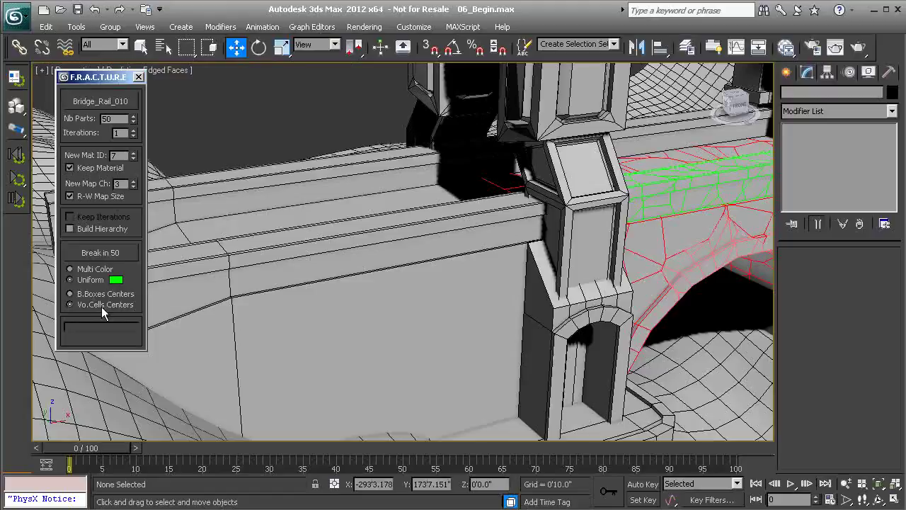
click(129, 256)
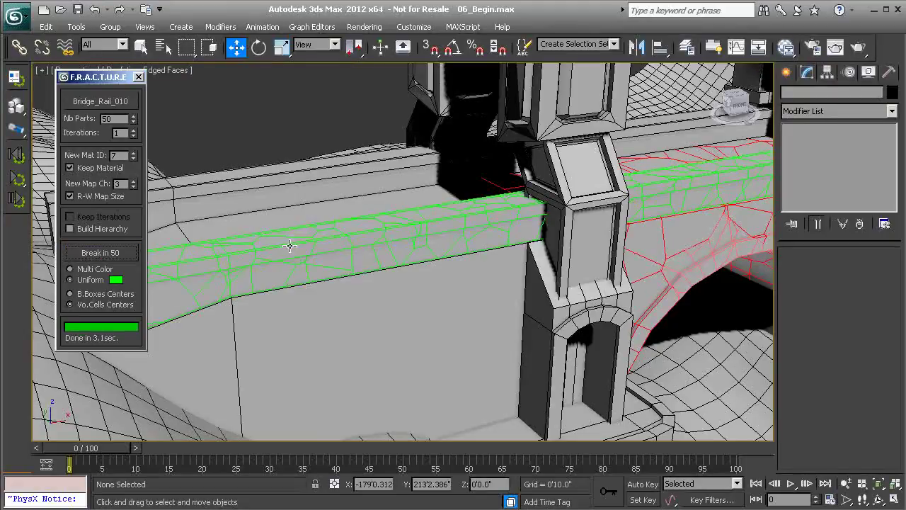
- Fracture Bridge_Rail_08, the end rail across the walkway, into 50 parts with a uniform green colour (0, 255, 0)
alt+middle_drag(356, 250, 360, 279)
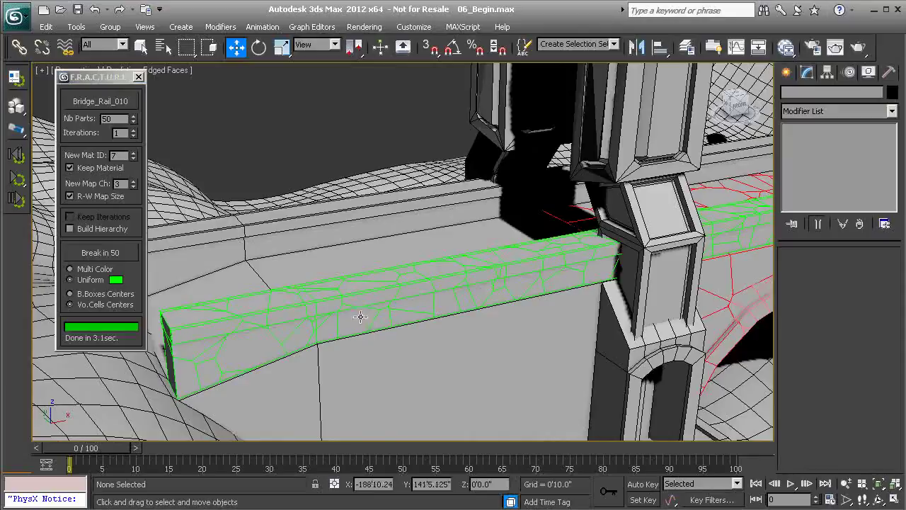
click(106, 102)
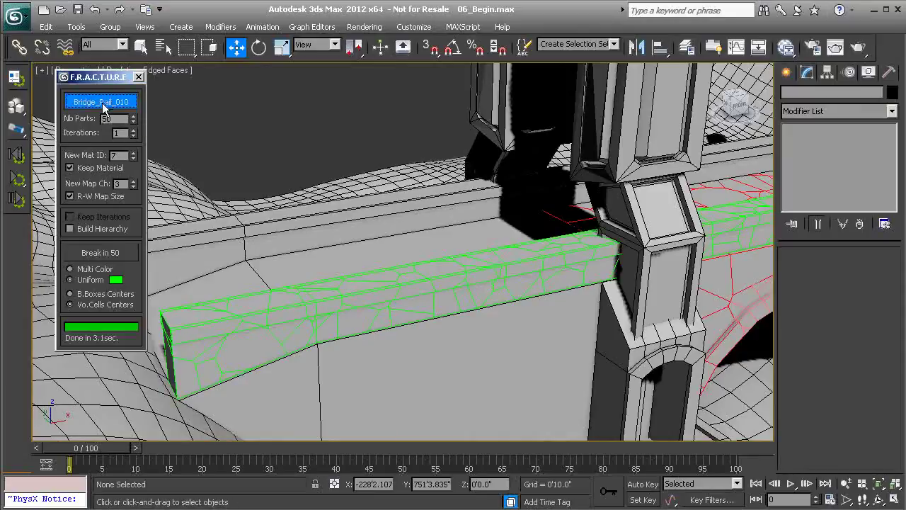
click(269, 228)
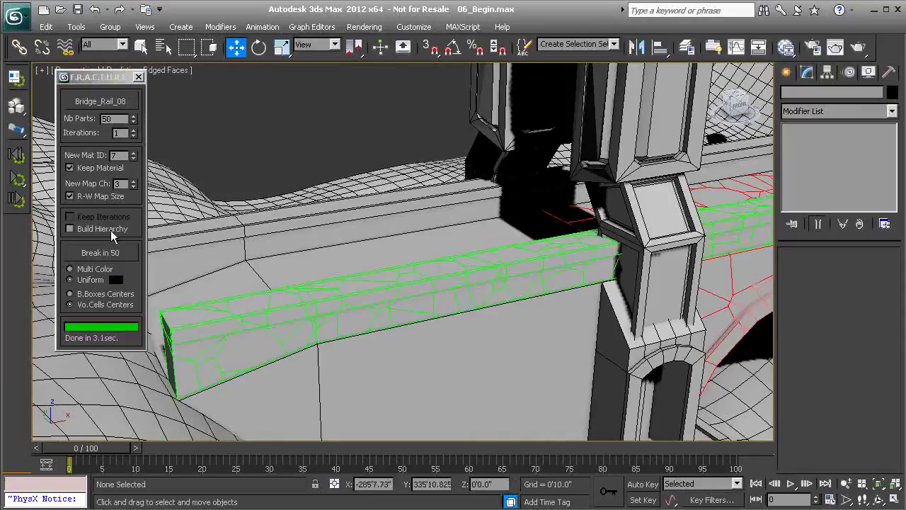
click(115, 279)
click(89, 41)
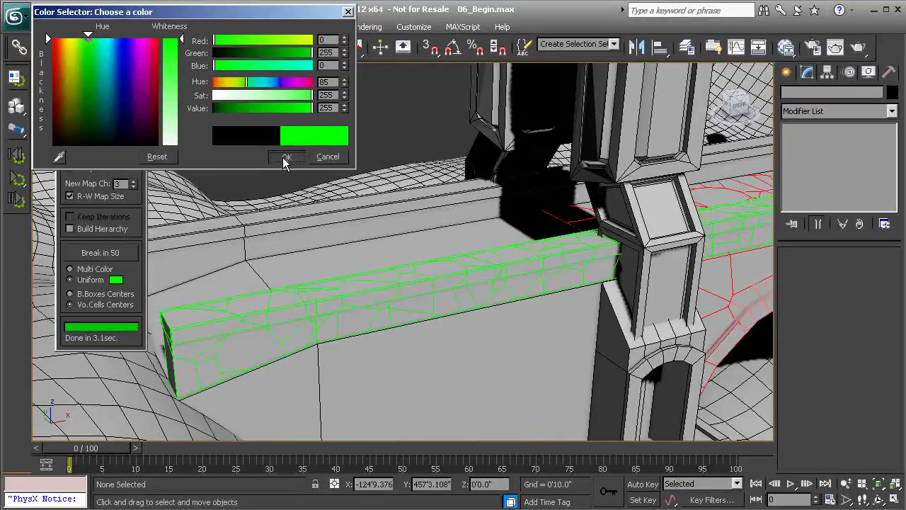
click(286, 157)
click(99, 253)
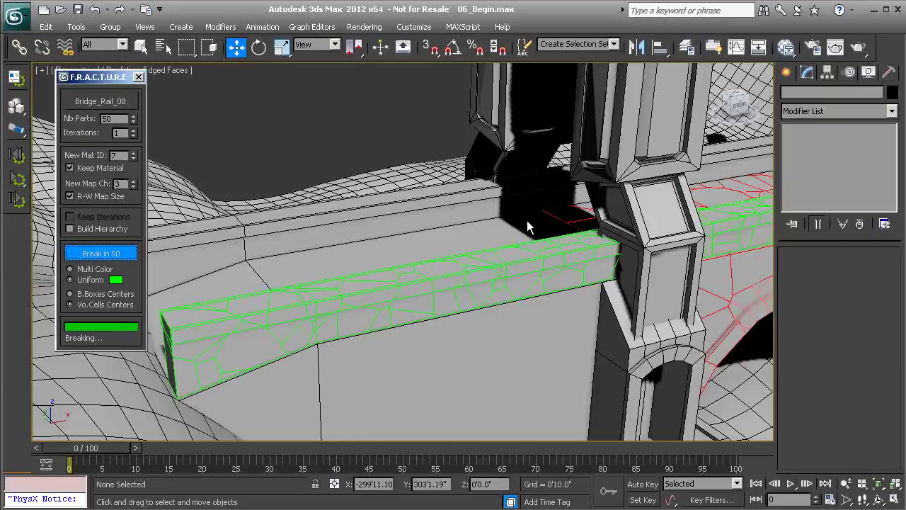
- Fracture Bridge_Rail_07, the back rail above the red arch, into 50 parts with a uniform green colour (0, 255, 0)
alt+middle_drag(527, 226, 409, 227)
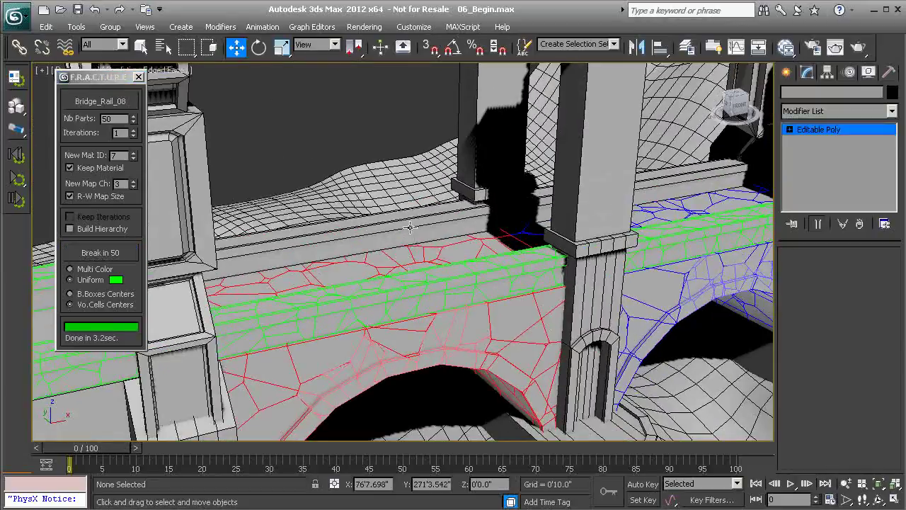
click(409, 226)
click(106, 104)
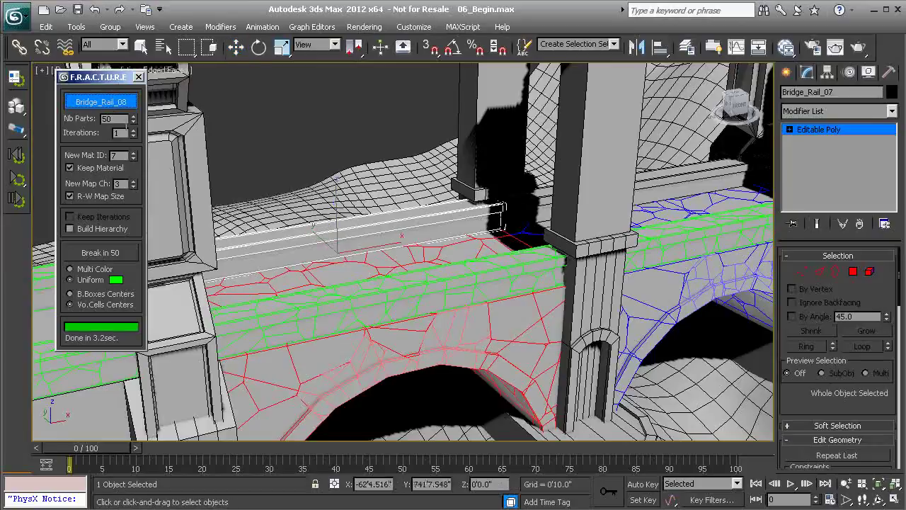
click(299, 236)
key(w)
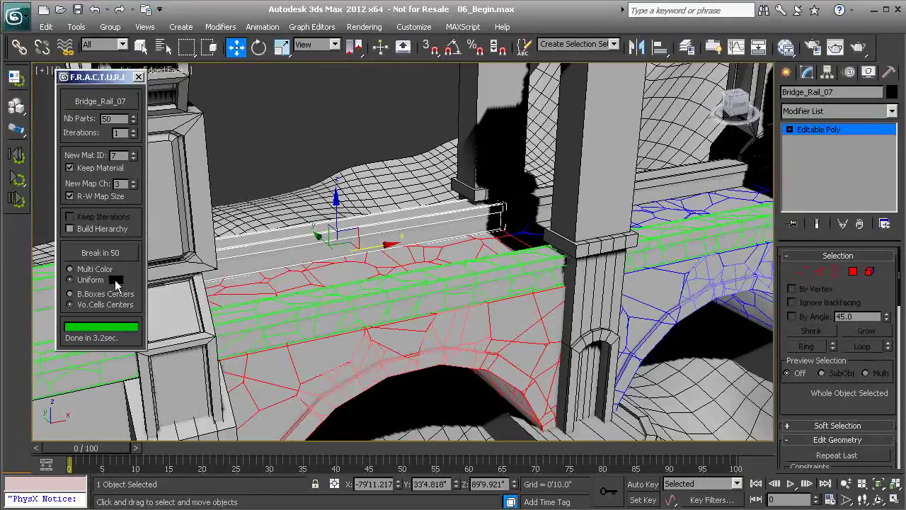
click(117, 281)
click(87, 41)
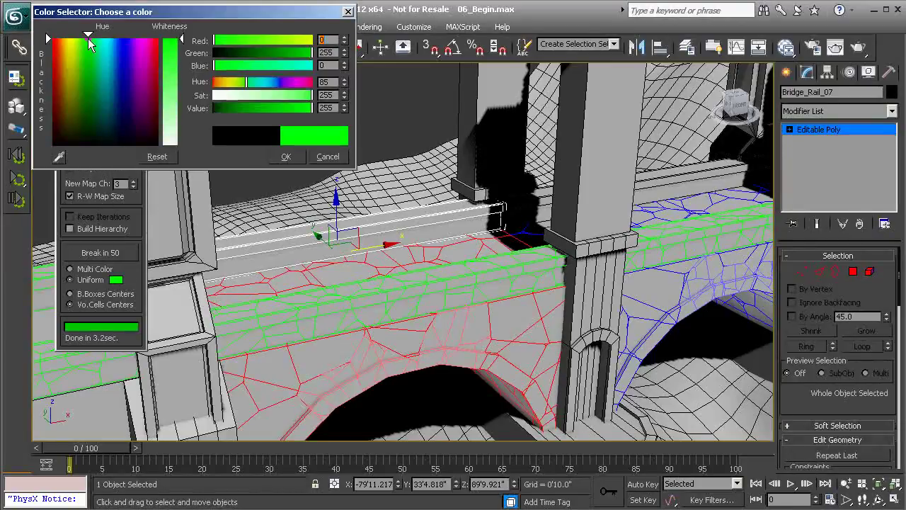
click(285, 157)
click(109, 254)
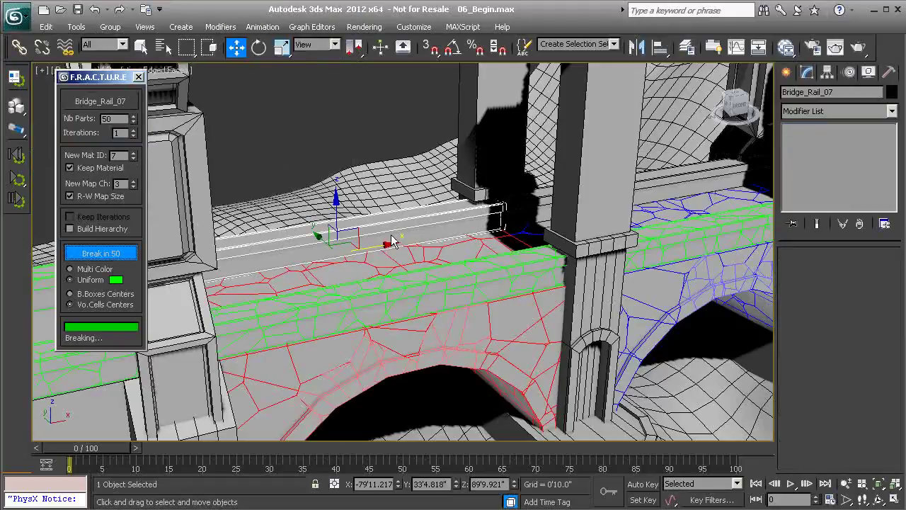
- Fracture Bridge_Rail_06, the back rail above the blue arch, into 50 parts with a uniform green colour (0, 255, 0)
middle_drag(438, 221, 311, 278)
click(415, 256)
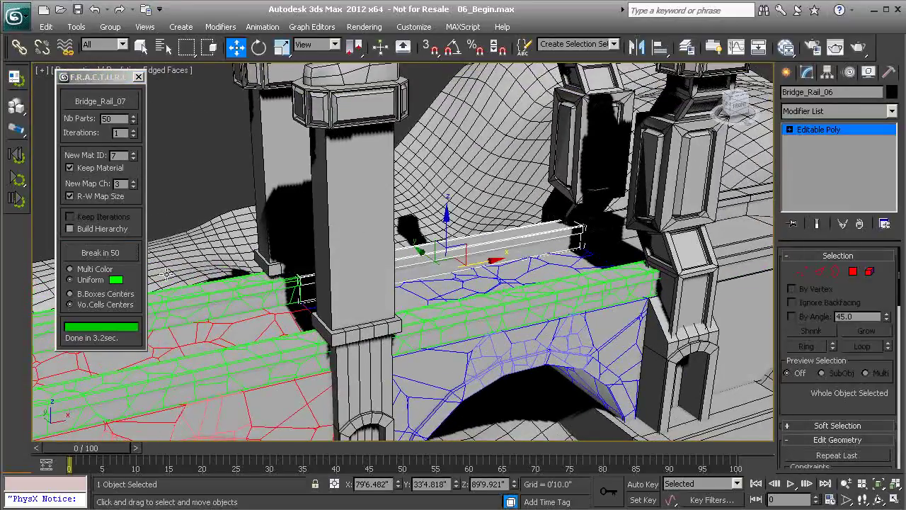
click(102, 102)
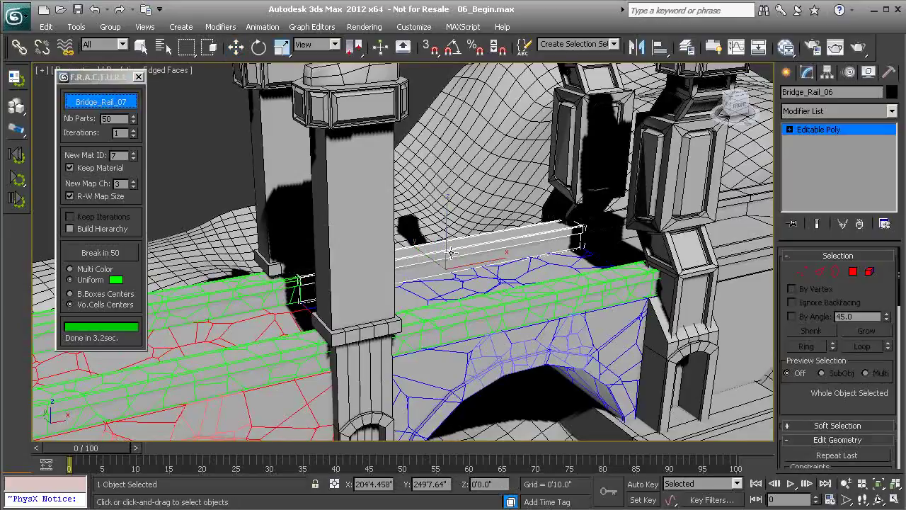
right_click(225, 224)
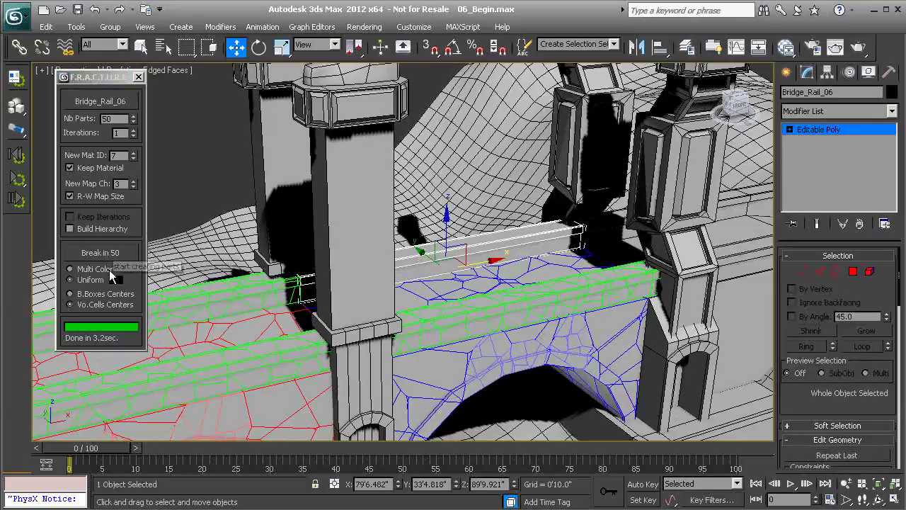
click(115, 280)
drag(113, 99, 88, 38)
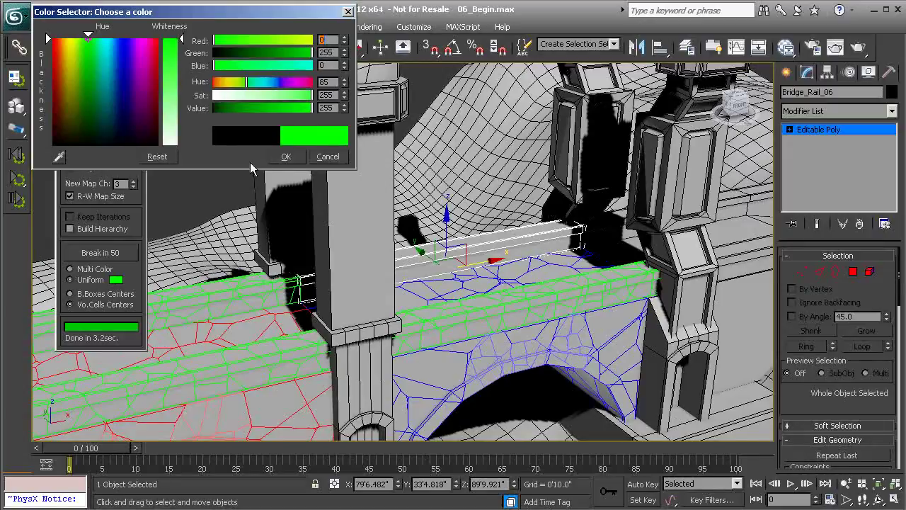
click(292, 158)
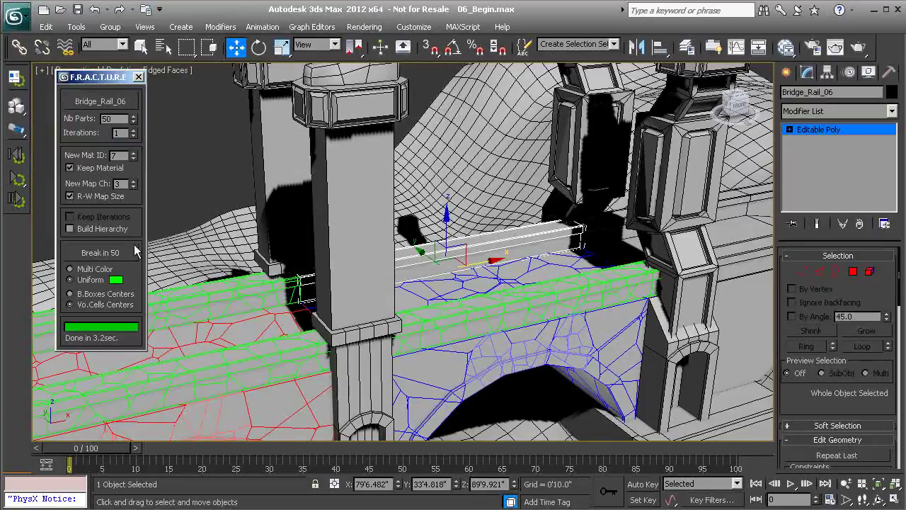
click(131, 253)
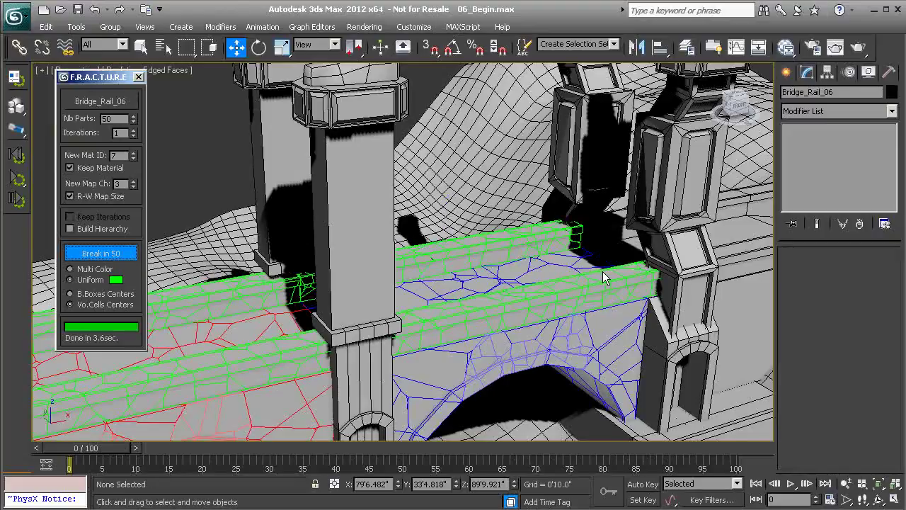
- Pick Bridge_Rail_011, the front end rail at the opposite end of the bridge, as the object to fracture
alt+middle_drag(603, 278, 289, 283)
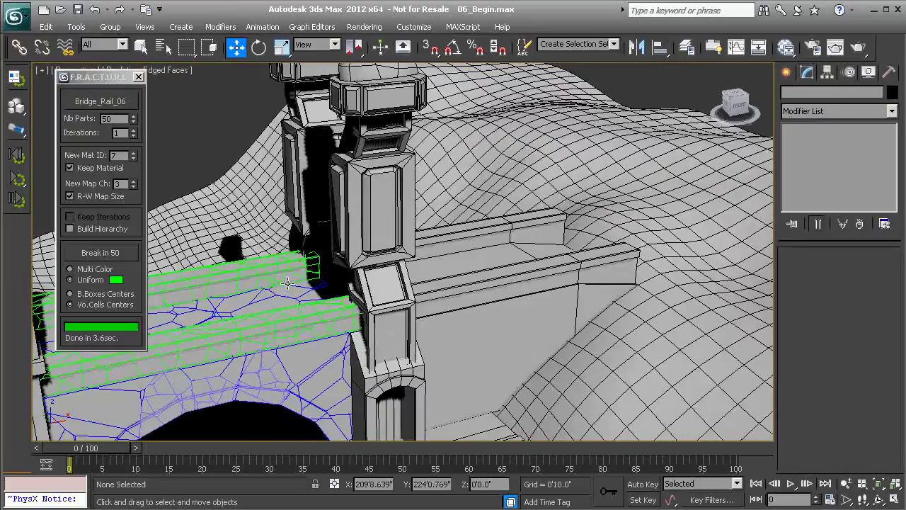
scroll(439, 283, up, 2)
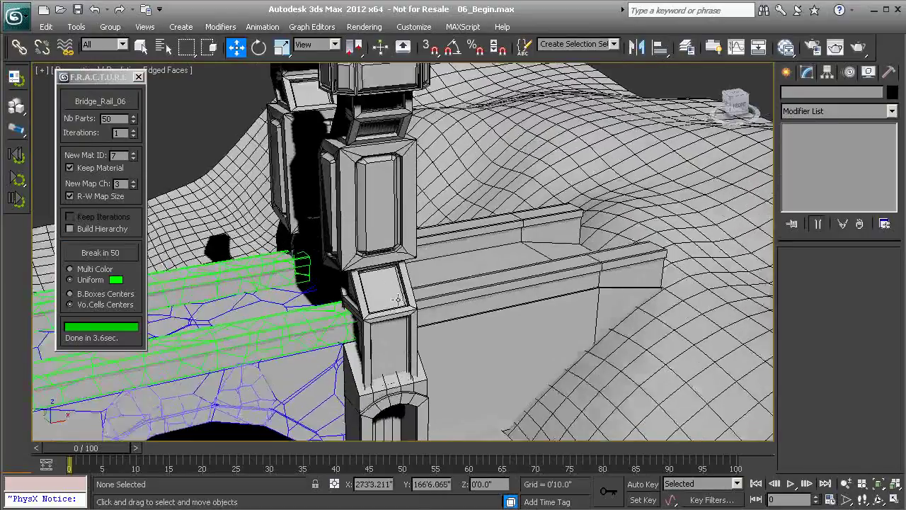
middle_drag(443, 289, 410, 302)
scroll(419, 301, up, 2)
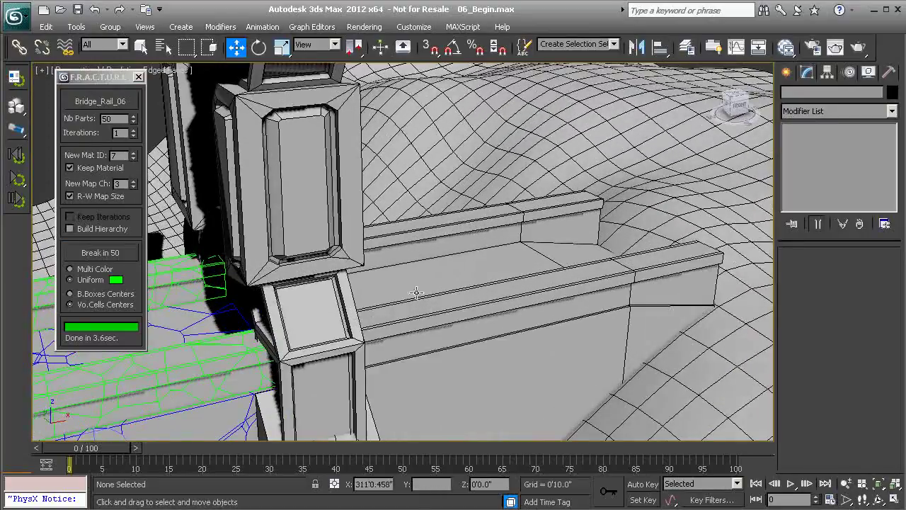
click(447, 317)
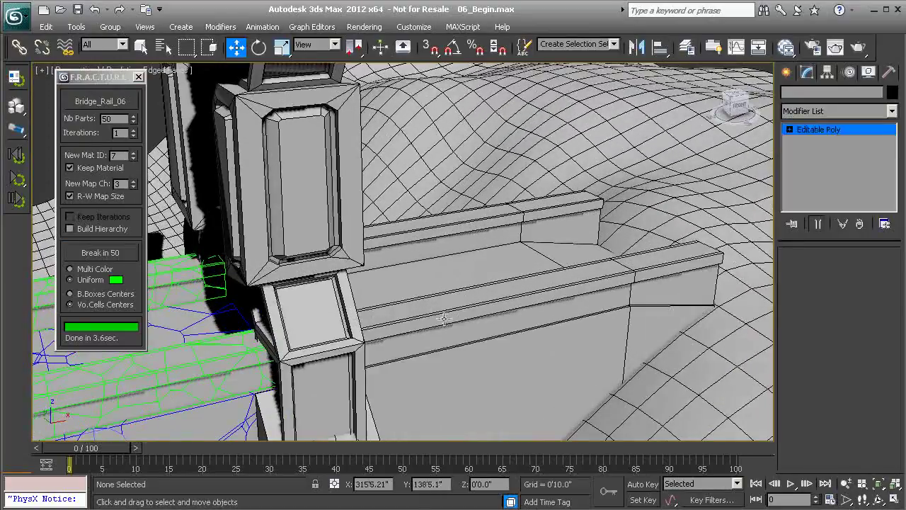
click(100, 101)
click(454, 305)
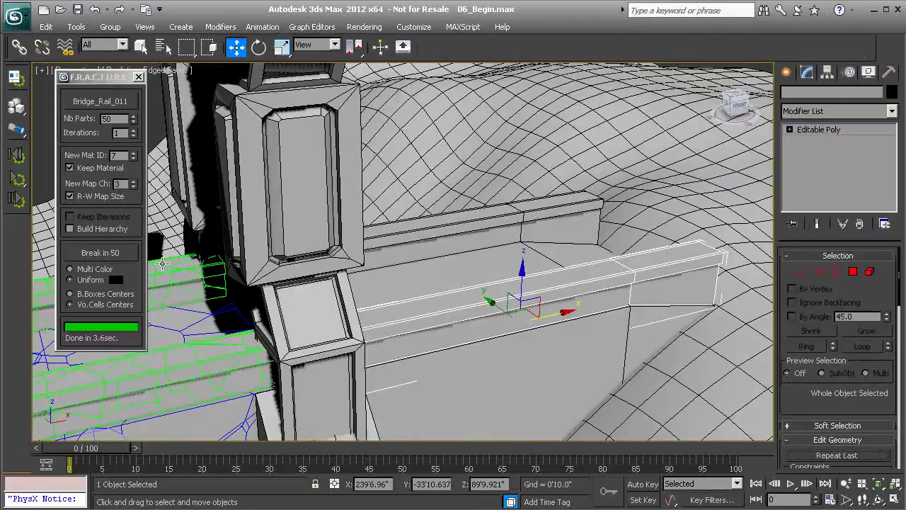
- Fracture Bridge_Rail_011, the front end rail, into 50 parts with a uniform green colour (0, 255, 0)
click(117, 279)
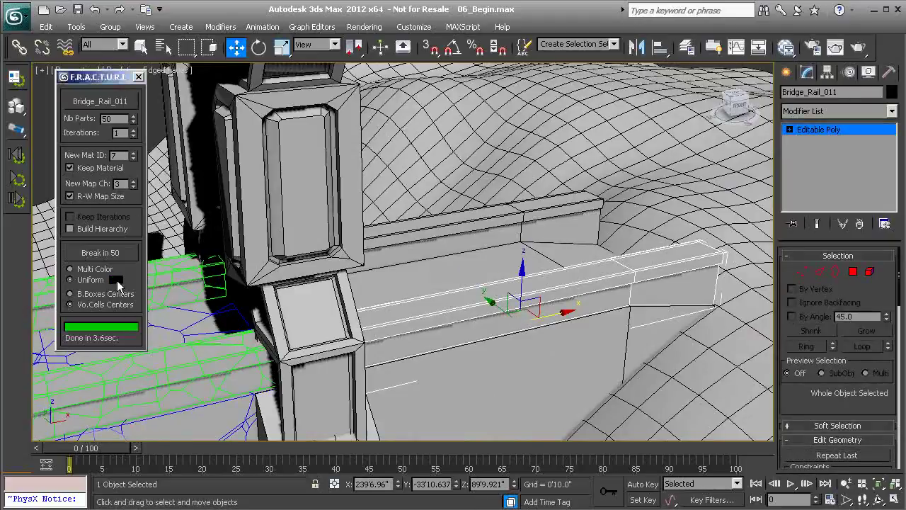
drag(105, 124, 88, 37)
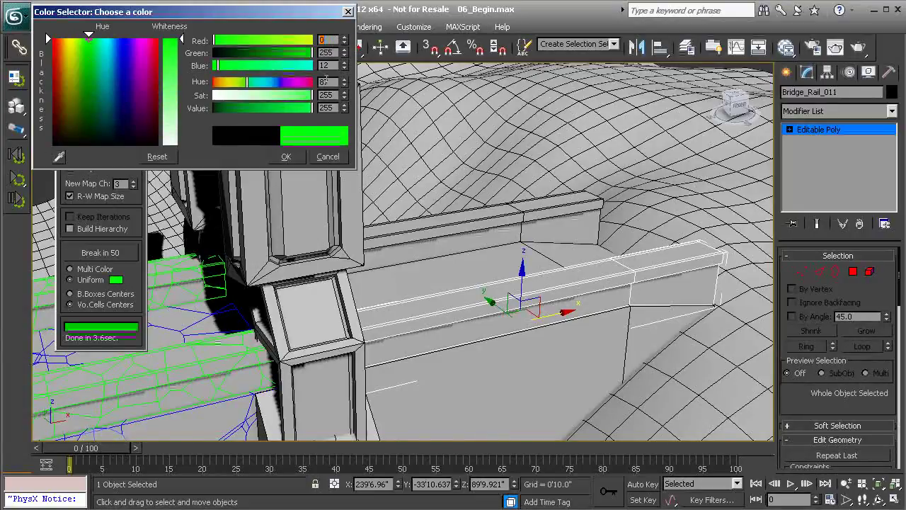
drag(330, 67, 275, 71)
text(0)
key(Return)
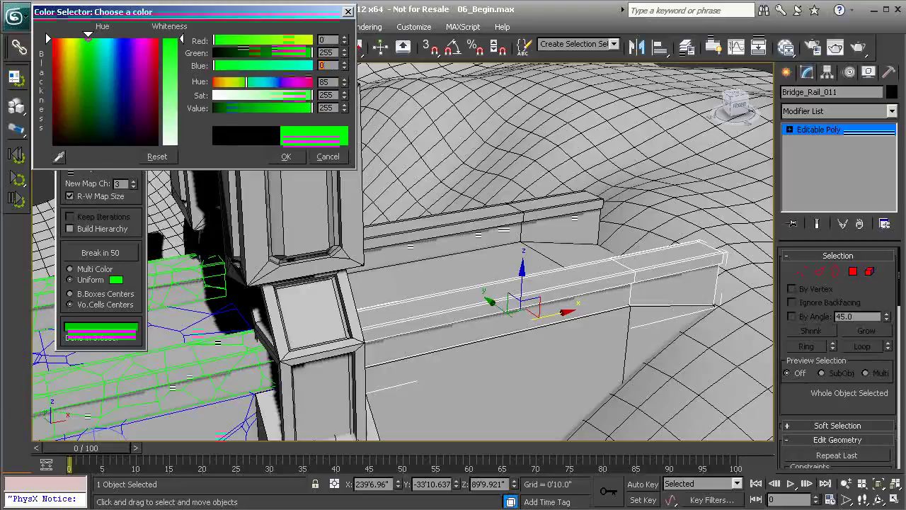
click(284, 157)
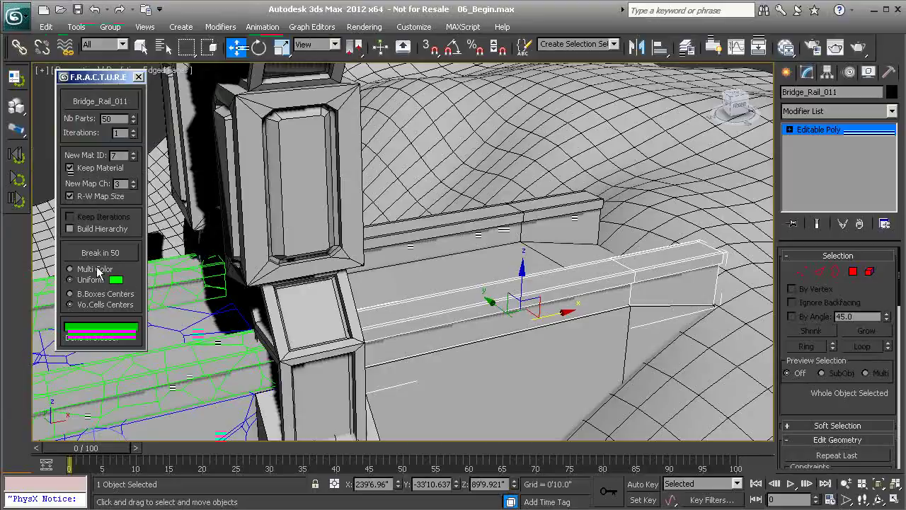
click(109, 255)
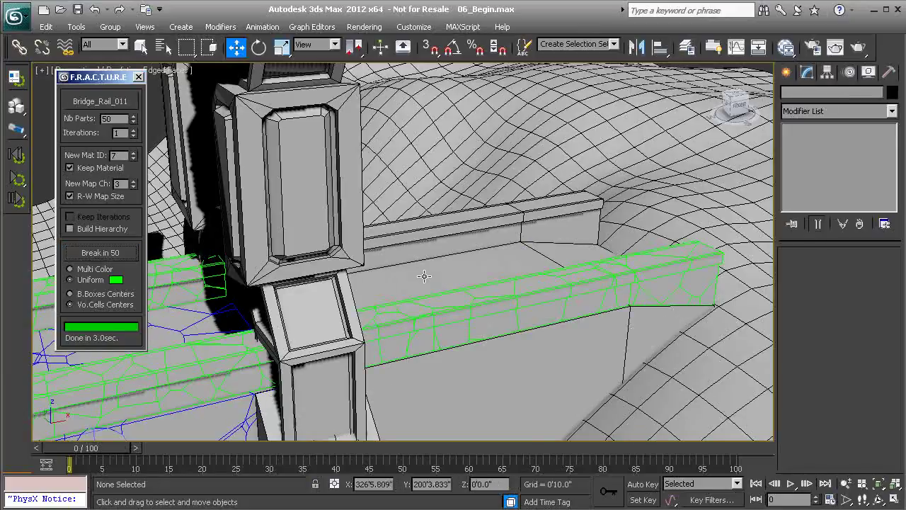
- Fracture Bridge_Rail_012, the end rail behind it across the walkway, into 50 uniform green parts and close the fracture dialog
click(425, 239)
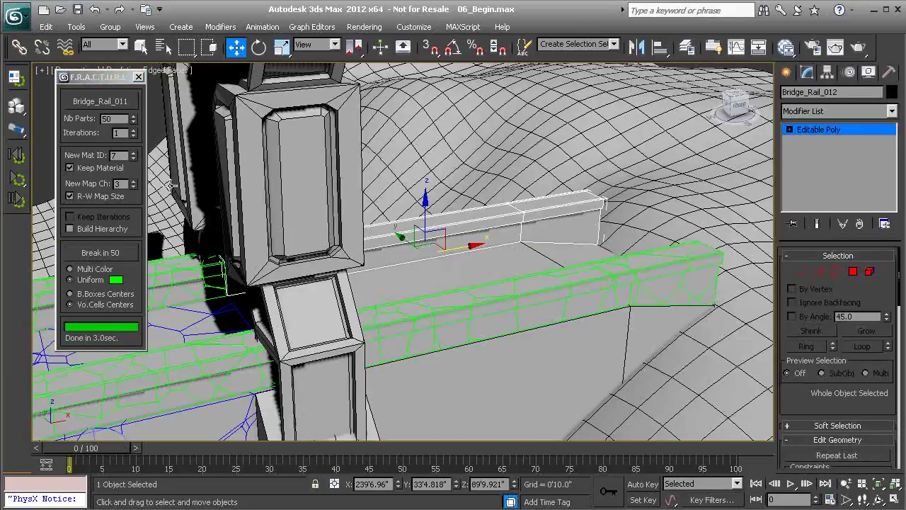
click(115, 101)
click(479, 227)
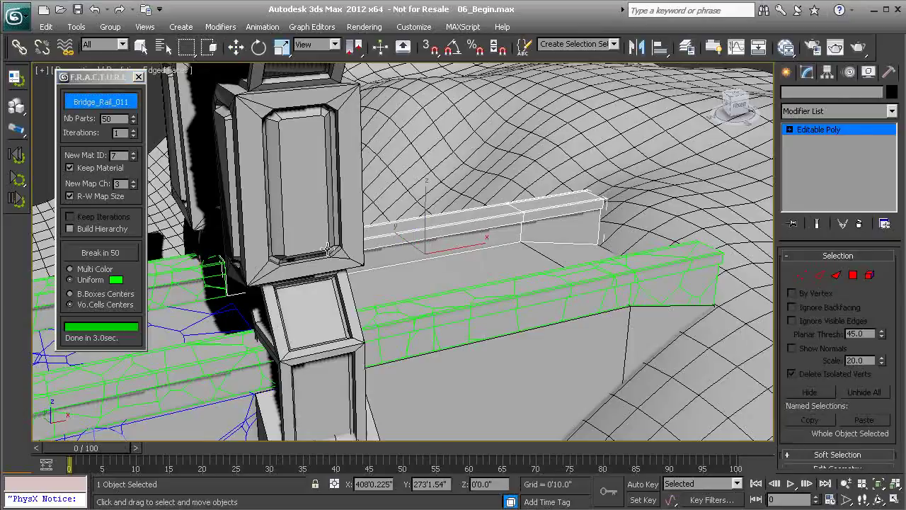
click(116, 279)
drag(99, 59, 88, 39)
click(287, 158)
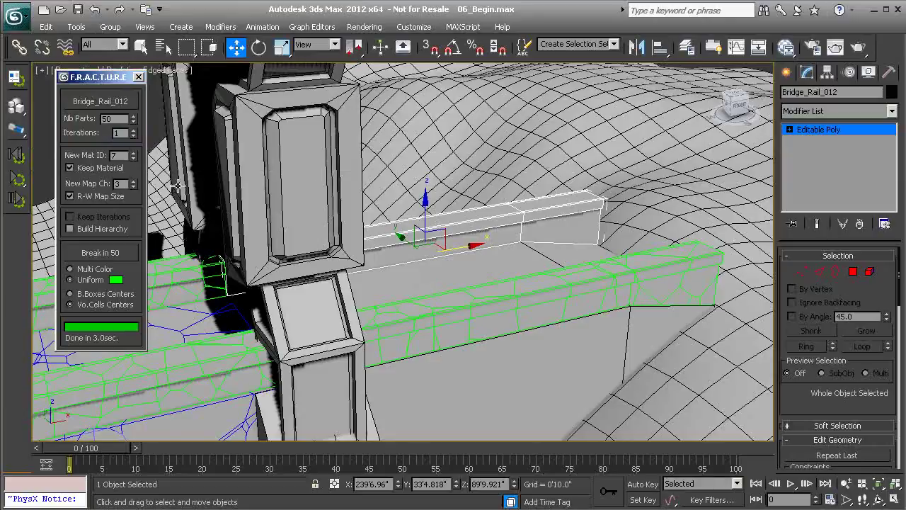
click(98, 254)
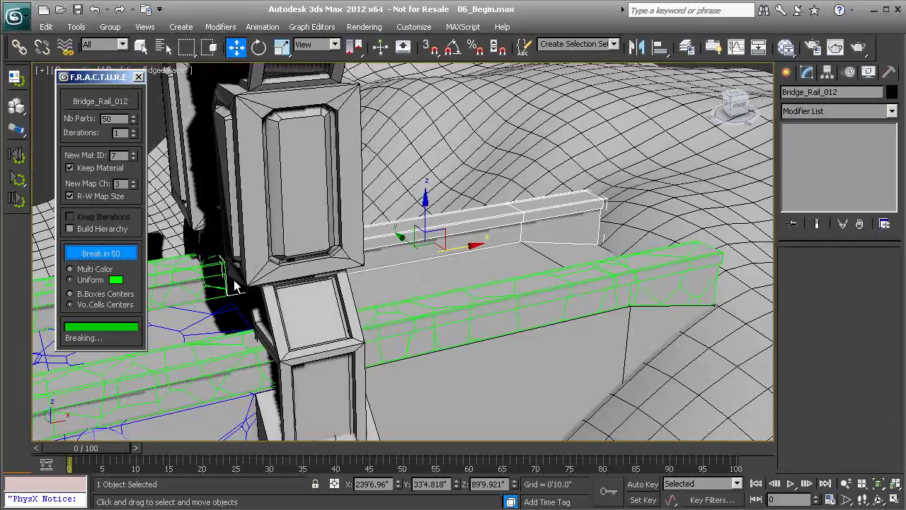
alt+middle_drag(229, 313, 345, 266)
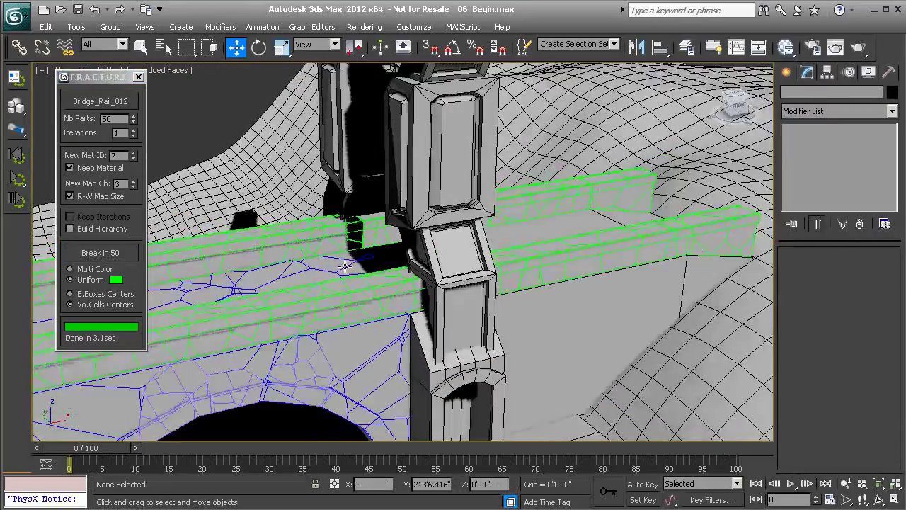
scroll(344, 266, down, 3)
click(139, 77)
- Select all the green rail fragments along the bridge by their object colour
middle_drag(255, 371, 499, 293)
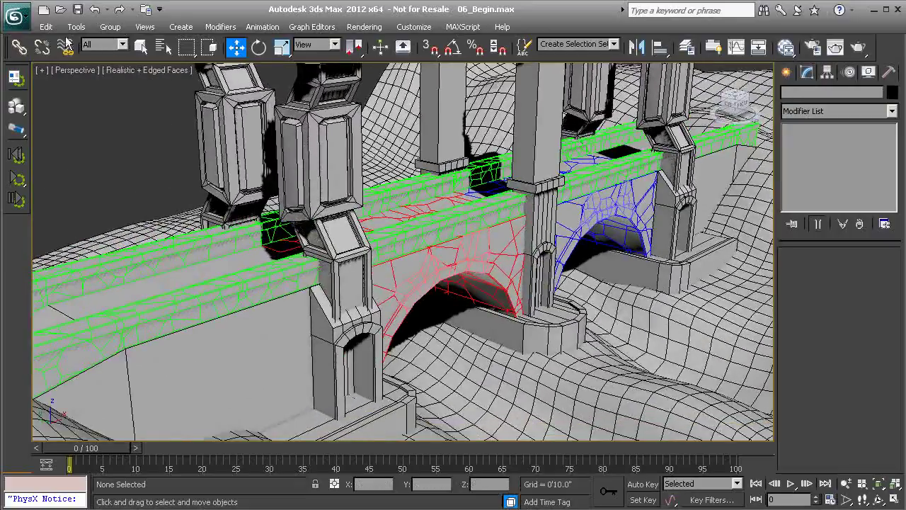
click(45, 27)
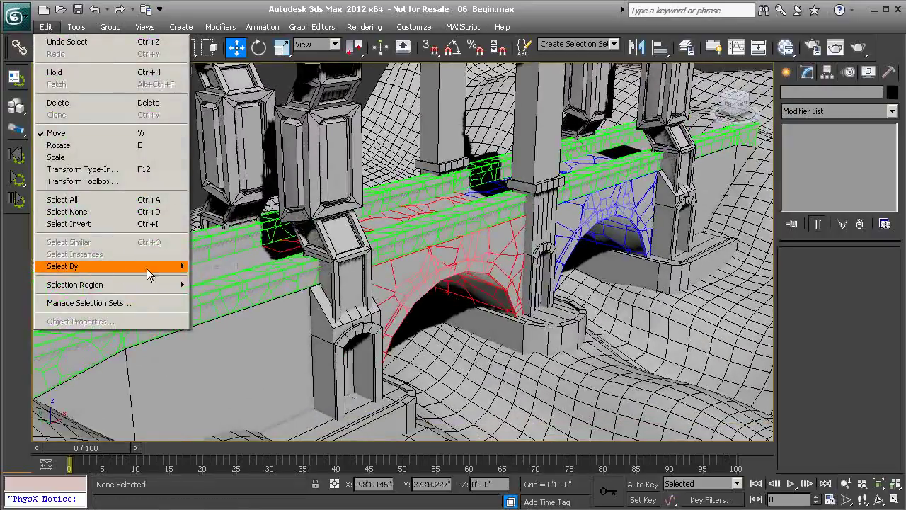
mouse_move(147, 269)
click(206, 290)
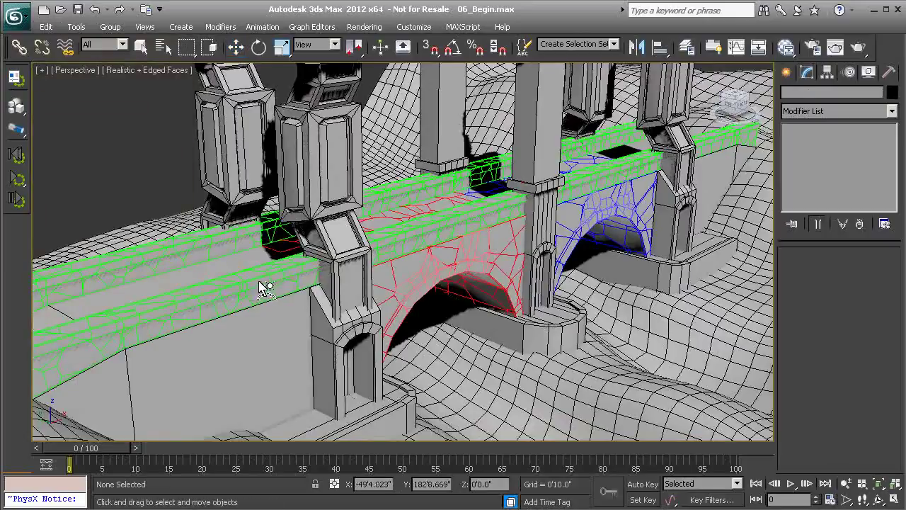
click(264, 286)
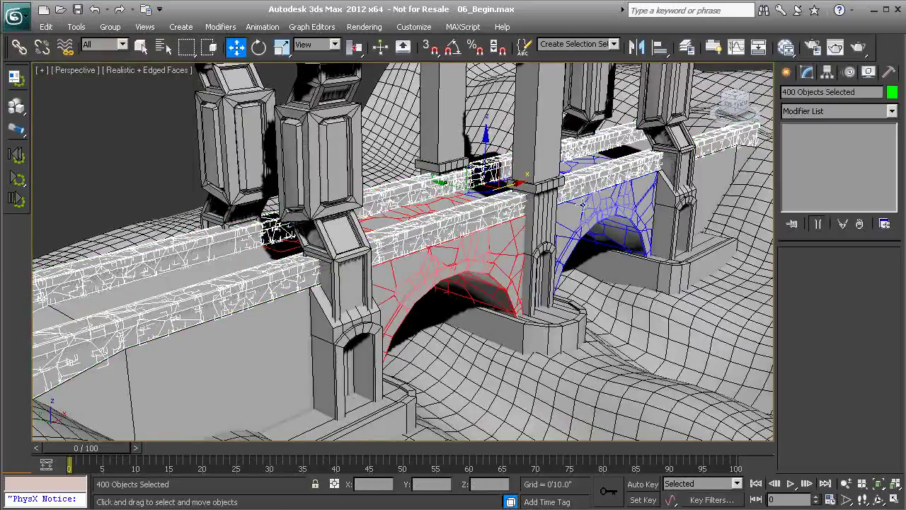
- Turn the selected rail fragments into dynamic MassFX rigid bodies and enable Start in Sleep Mode for them
alt+middle_drag(685, 174, 652, 178)
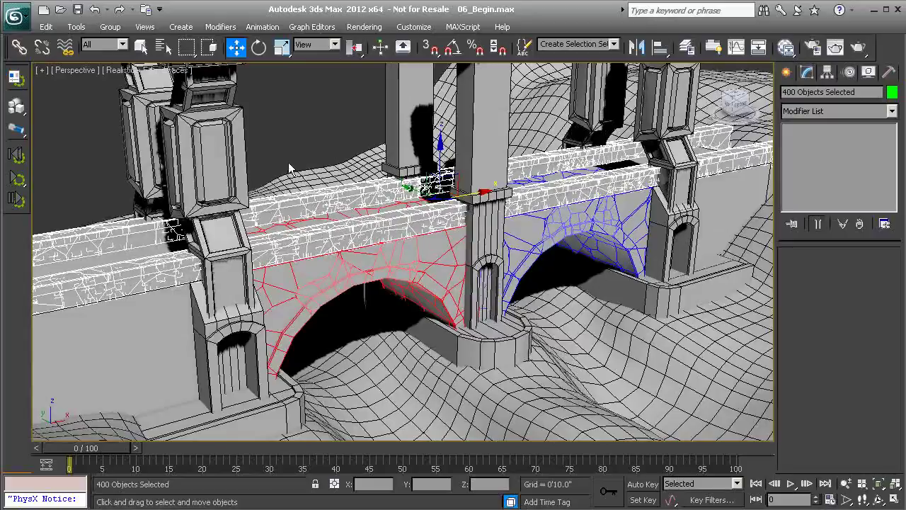
click(17, 107)
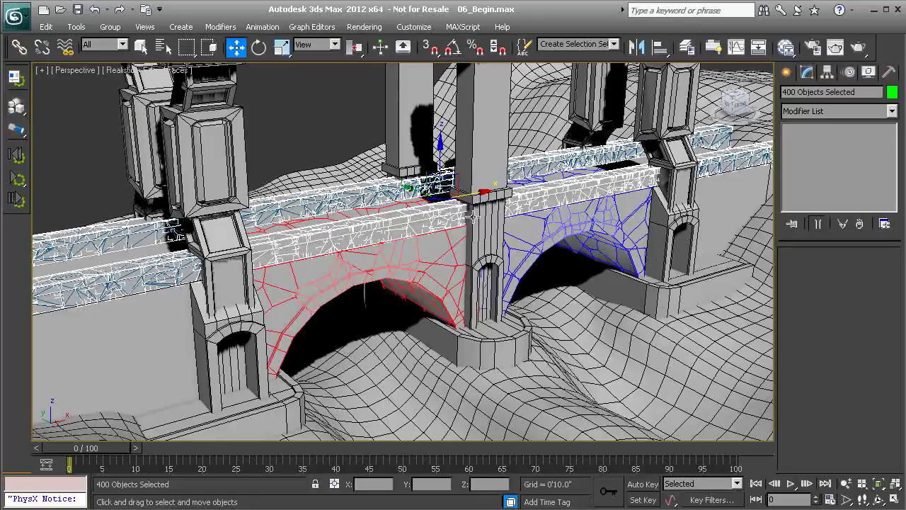
click(17, 78)
click(656, 117)
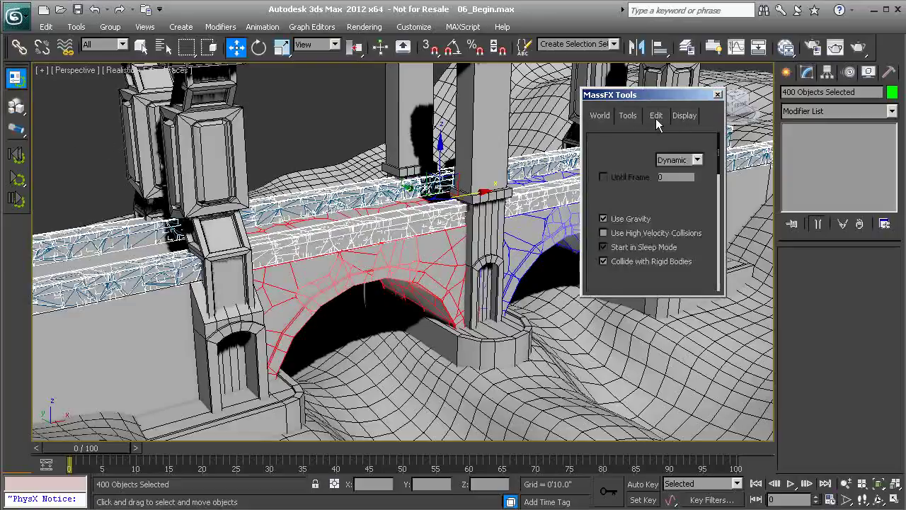
click(604, 248)
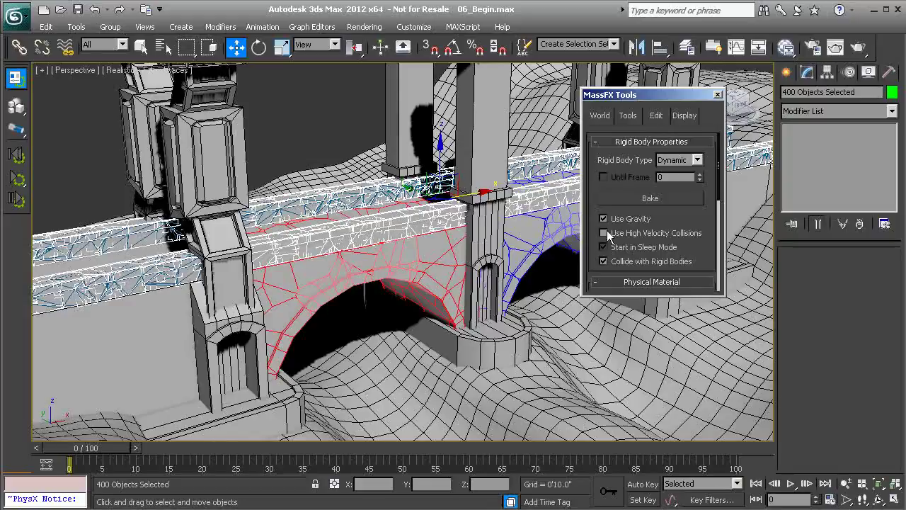
middle_drag(541, 206, 436, 226)
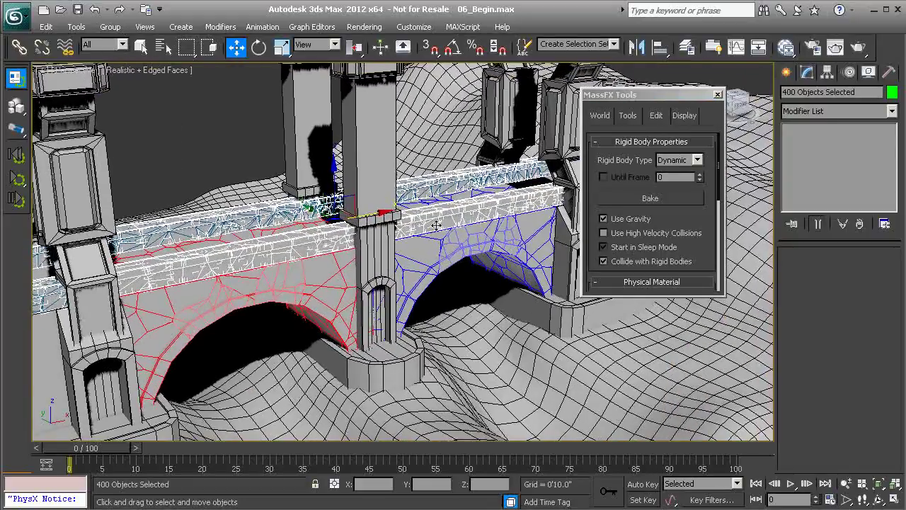
click(604, 247)
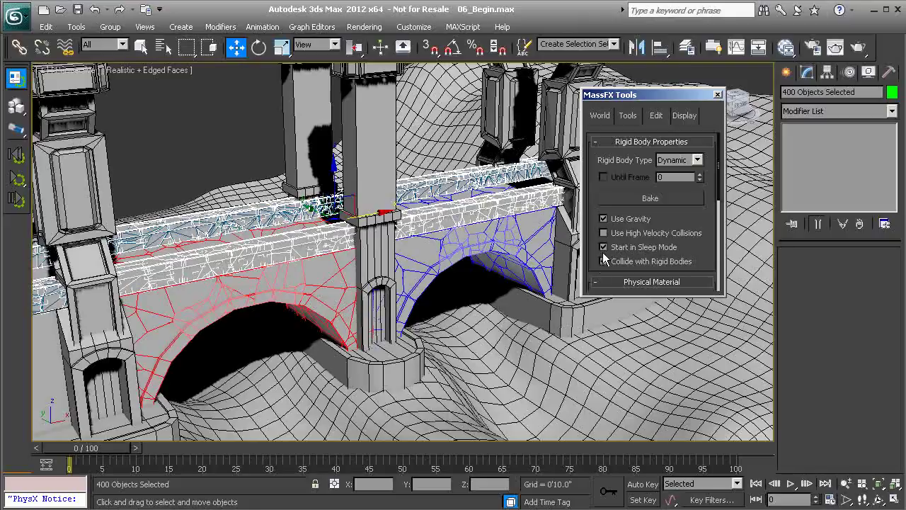
click(603, 247)
- Apply the Concrete physical material preset to the selected rail fragments
drag(593, 236, 593, 221)
scroll(593, 221, down, 5)
click(682, 183)
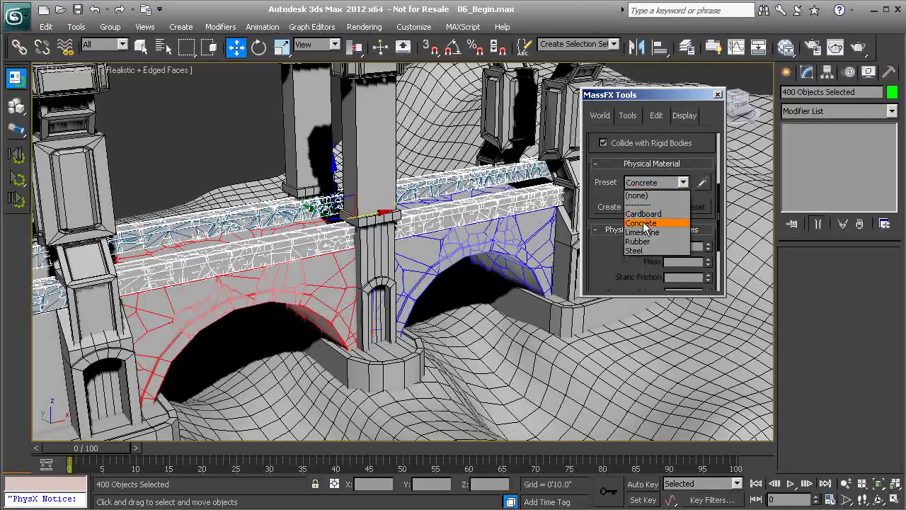
click(645, 225)
- Set the physical mesh type of the rail fragments to Original and close MassFX Tools
drag(595, 196, 603, 105)
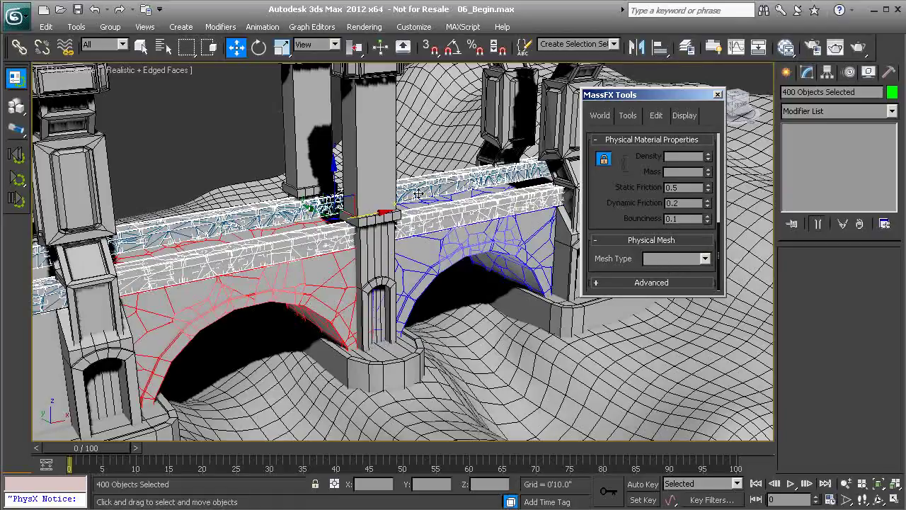
click(696, 265)
click(663, 315)
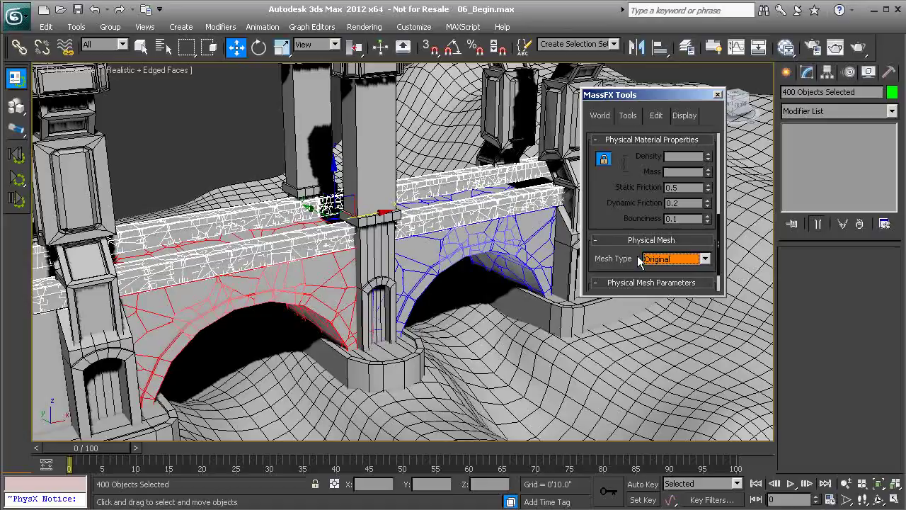
drag(601, 198, 598, 266)
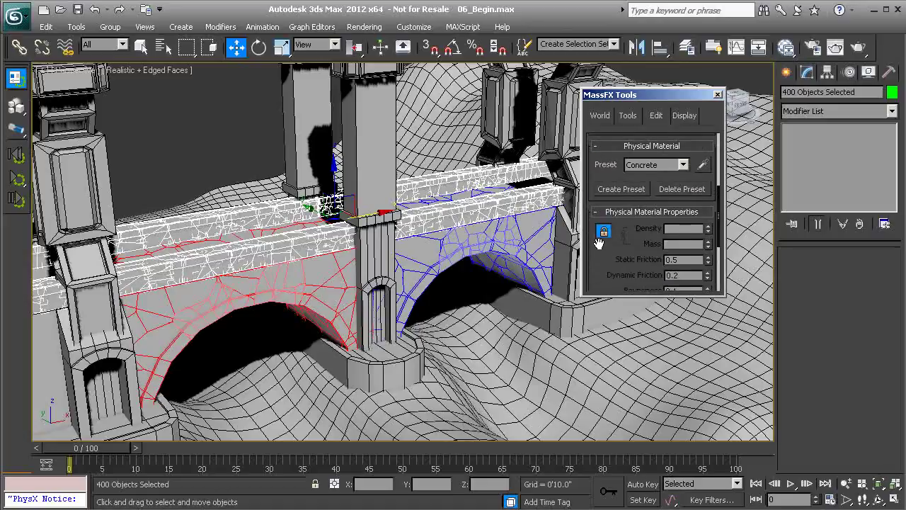
drag(627, 179, 628, 199)
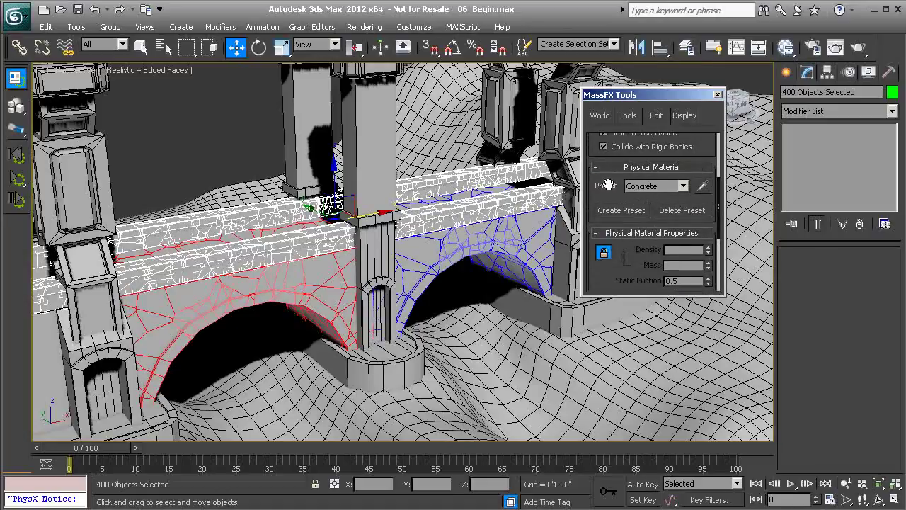
click(718, 96)
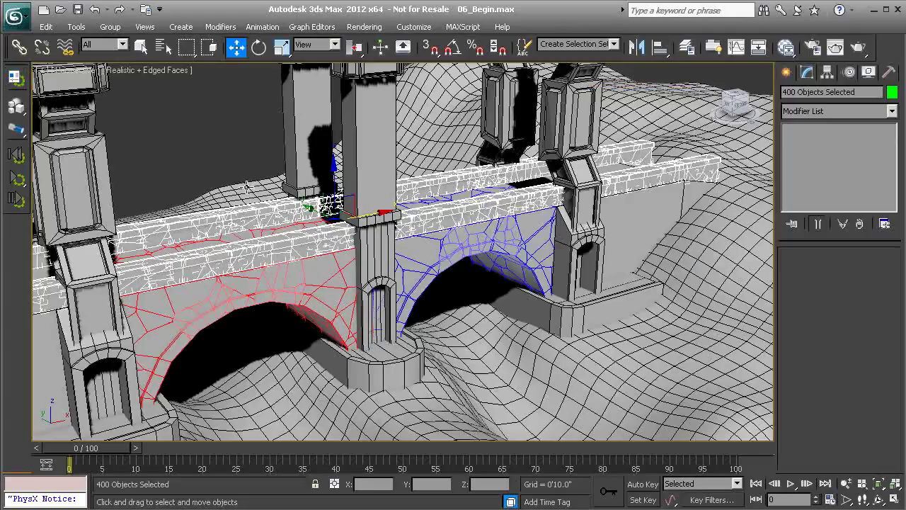
- Run the MassFX simulation to preview the whole bridge collapsing, stop it and reset it to the start
scroll(244, 184, down, 2)
middle_drag(245, 184, 358, 157)
scroll(382, 186, down, 1)
middle_drag(391, 193, 376, 177)
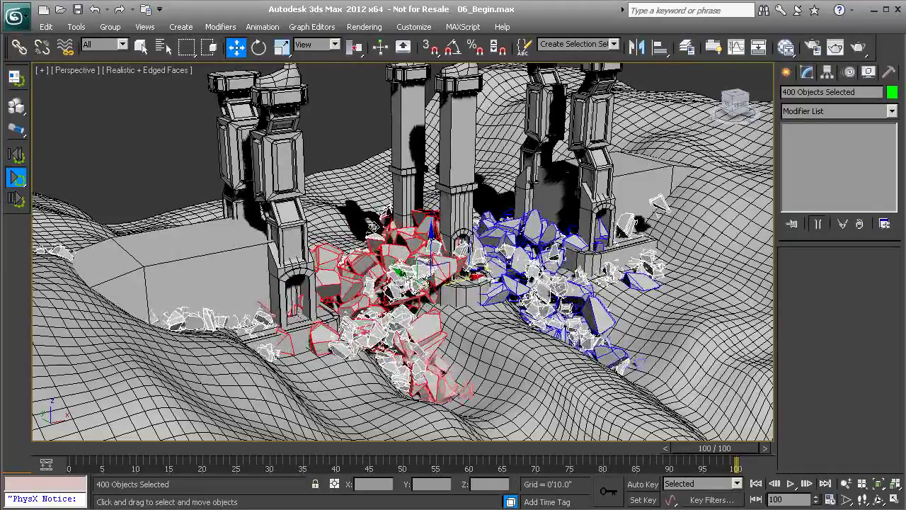
click(15, 175)
click(16, 154)
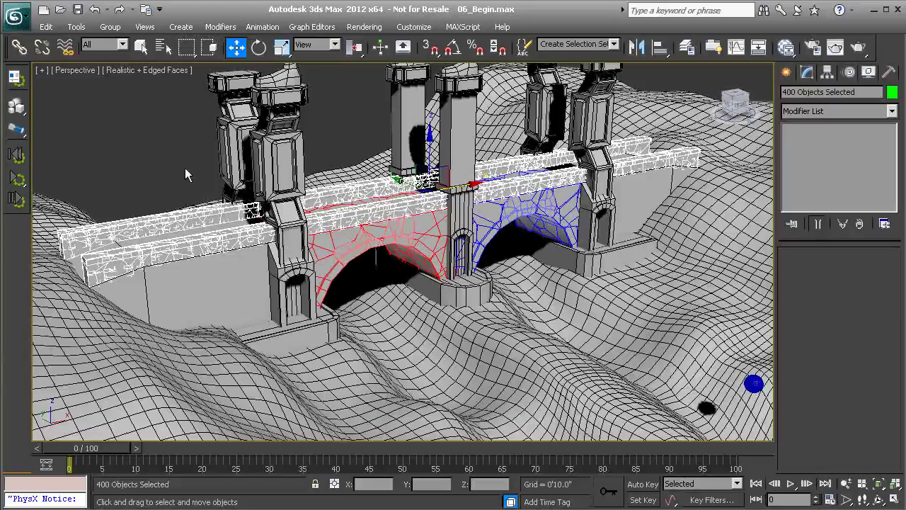
- Show the scene in the Front view and select both solid bridge end pieces, Bridge_End_01 and the one at the opposite end
click(187, 169)
alt+middle_drag(473, 214, 316, 221)
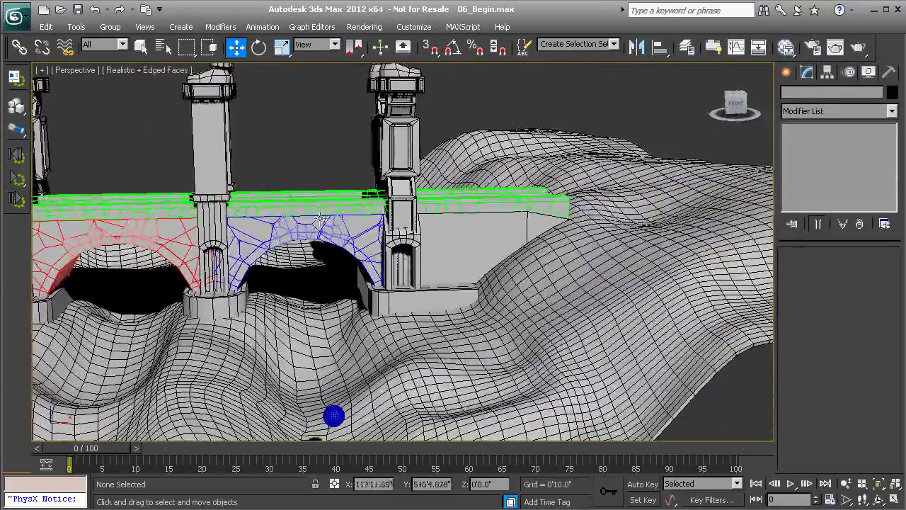
scroll(311, 208, up, 8)
key(f)
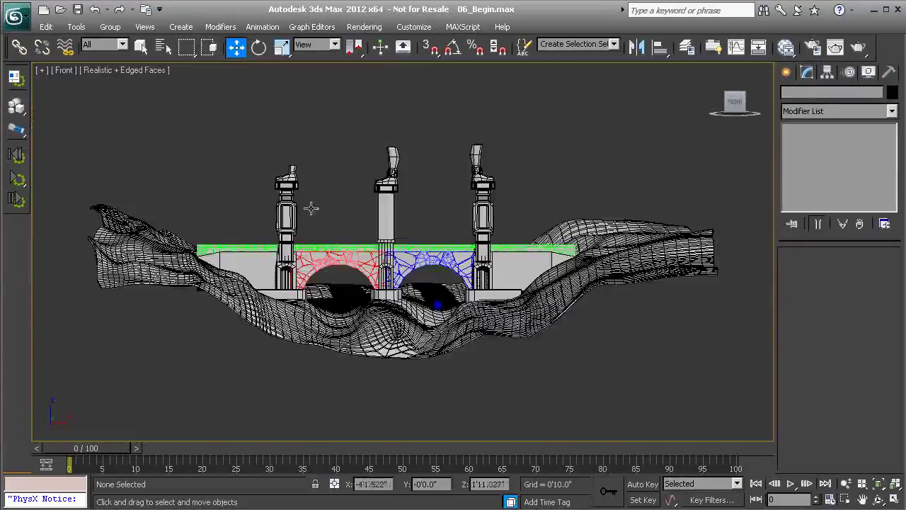
scroll(385, 261, up, 5)
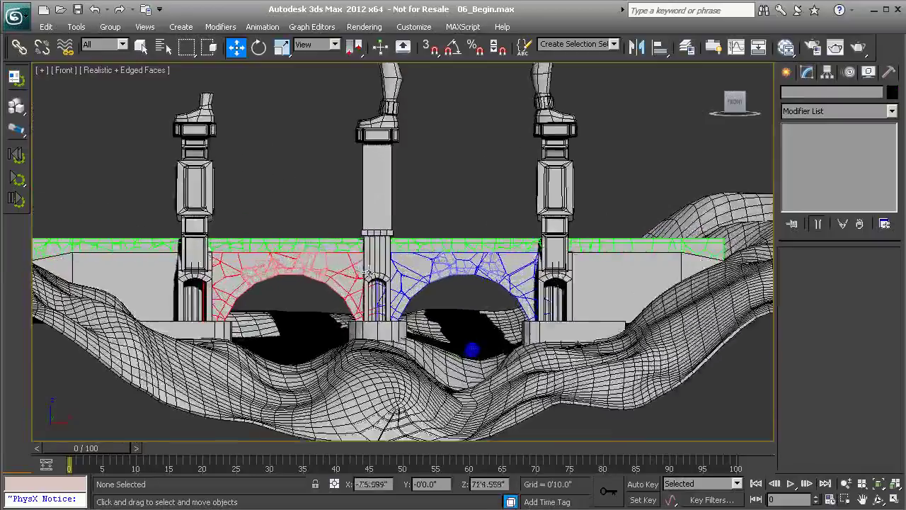
middle_drag(414, 262, 348, 306)
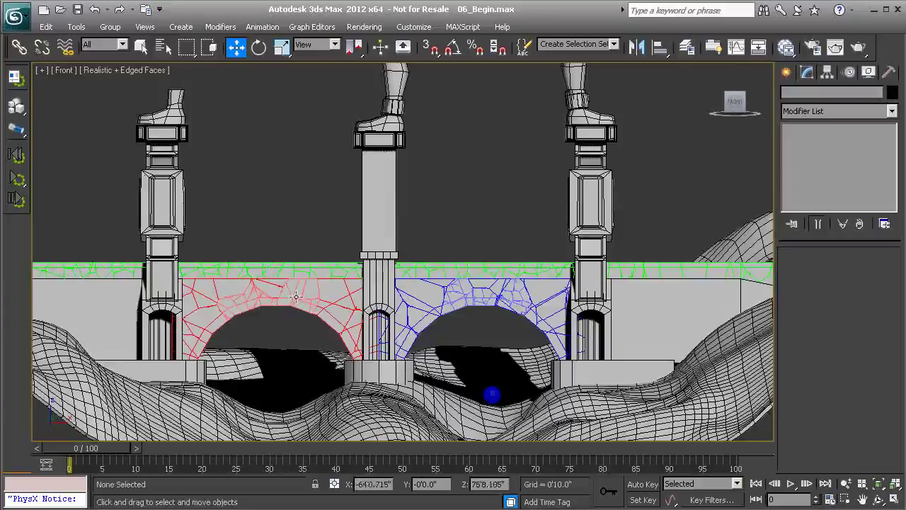
middle_drag(241, 297, 335, 292)
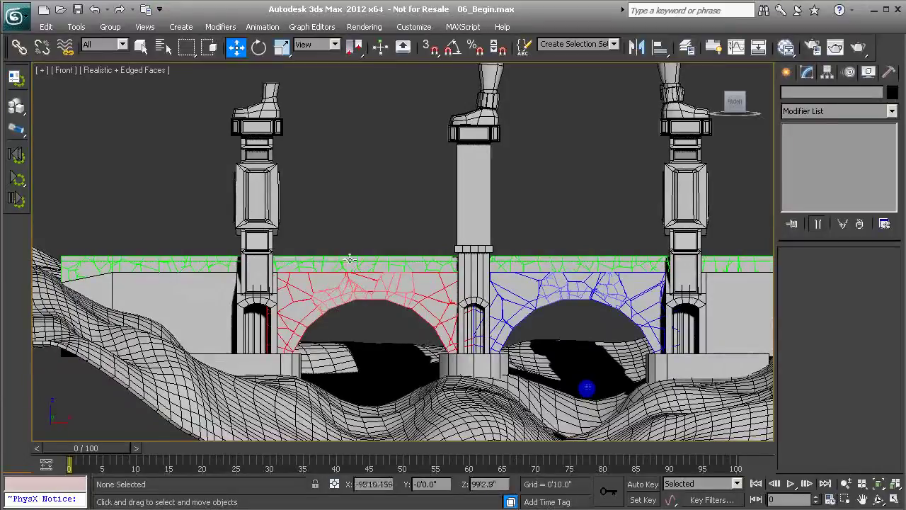
click(145, 303)
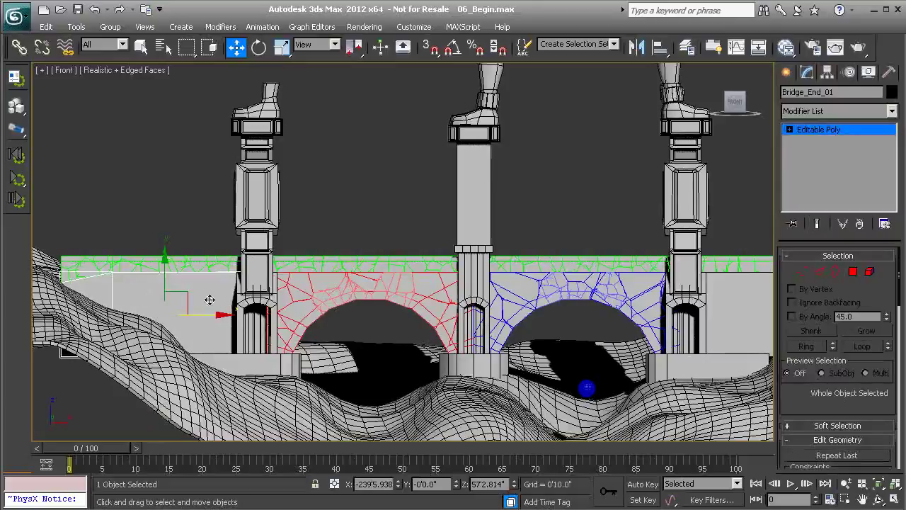
ctrl+click(725, 300)
middle_drag(409, 320, 349, 322)
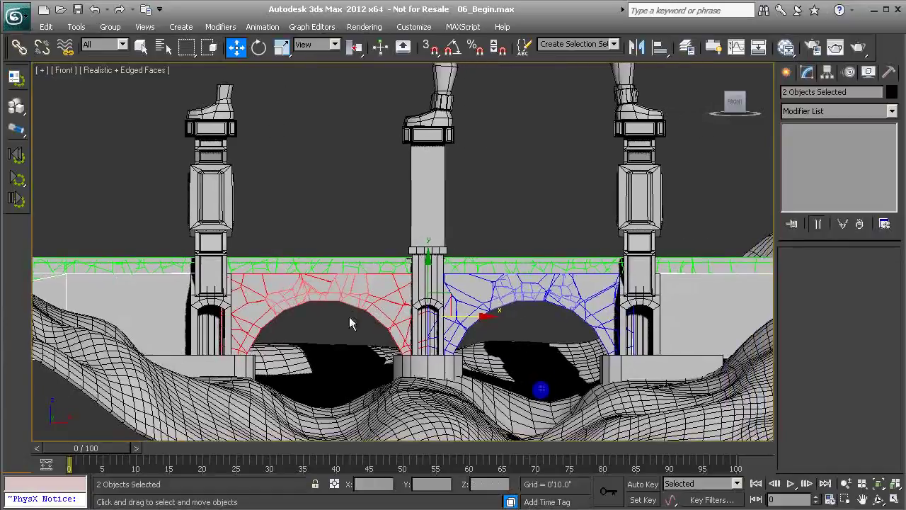
- Set both selected bridge end pieces as static rigid bodies and clear the selection
click(20, 111)
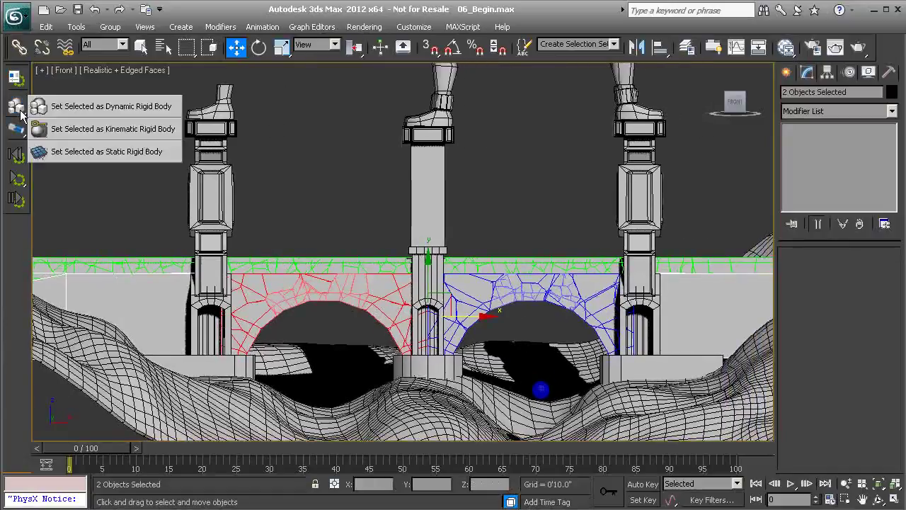
click(70, 151)
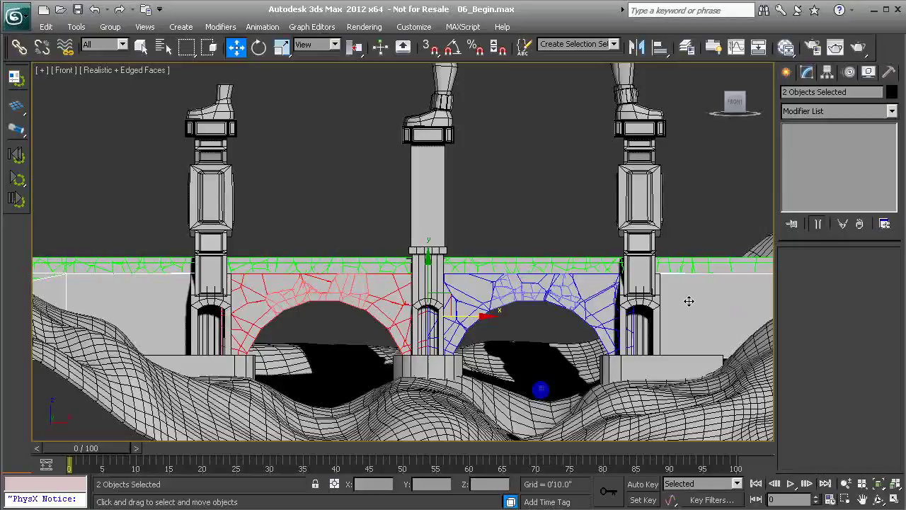
click(634, 429)
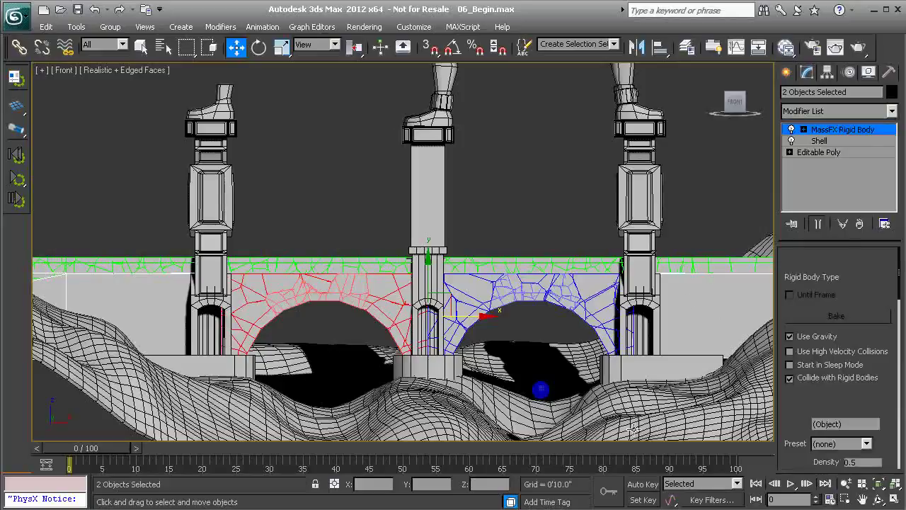
click(269, 203)
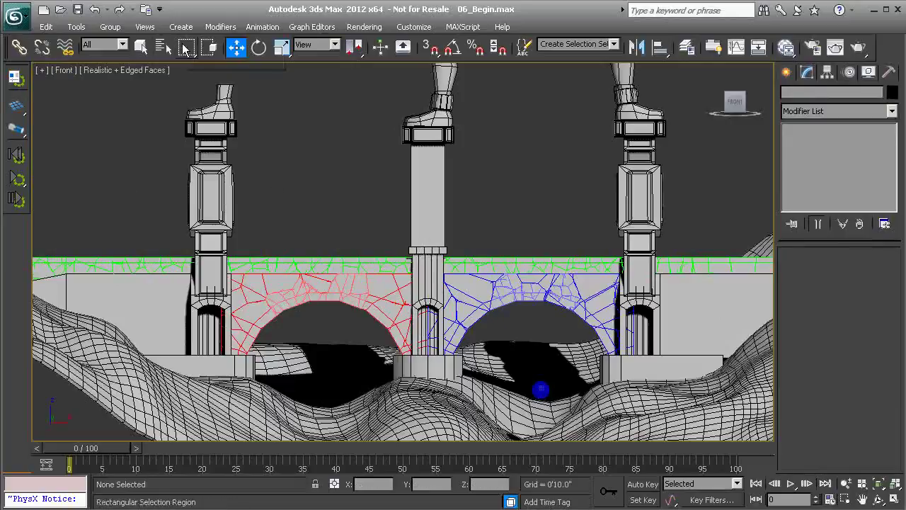
- Select the red arch fragments next to the left pier, leaving the ground and pier objects out of the selection
click(143, 48)
middle_drag(262, 322, 296, 289)
scroll(281, 296, up, 2)
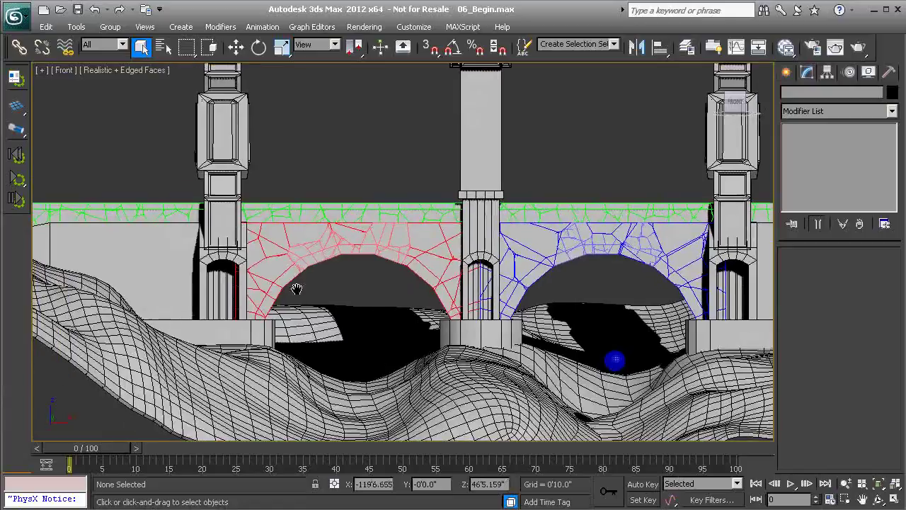
click(290, 357)
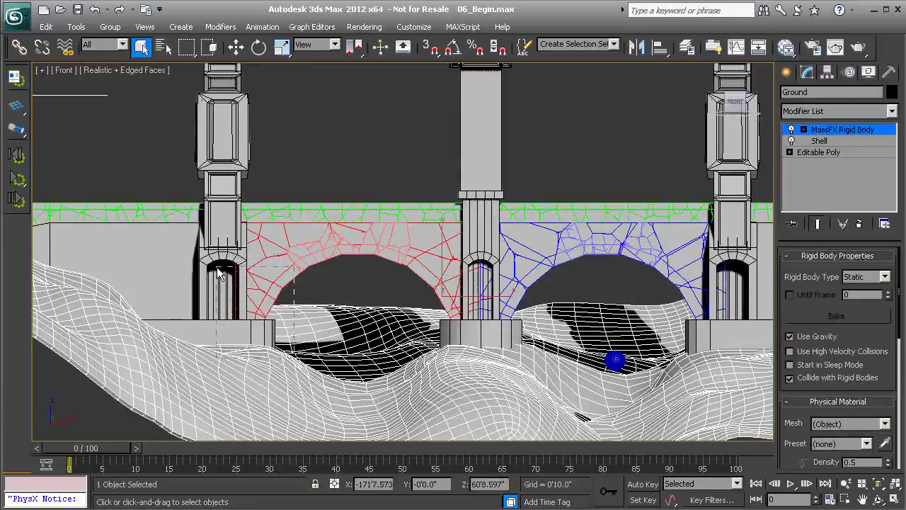
drag(217, 267, 217, 267)
alt+click(208, 378)
alt+click(207, 326)
alt+click(196, 293)
alt+click(208, 286)
alt+drag(188, 344, 215, 351)
scroll(232, 296, up, 4)
middle_drag(210, 269, 290, 272)
ctrl+click(257, 263)
ctrl+click(233, 241)
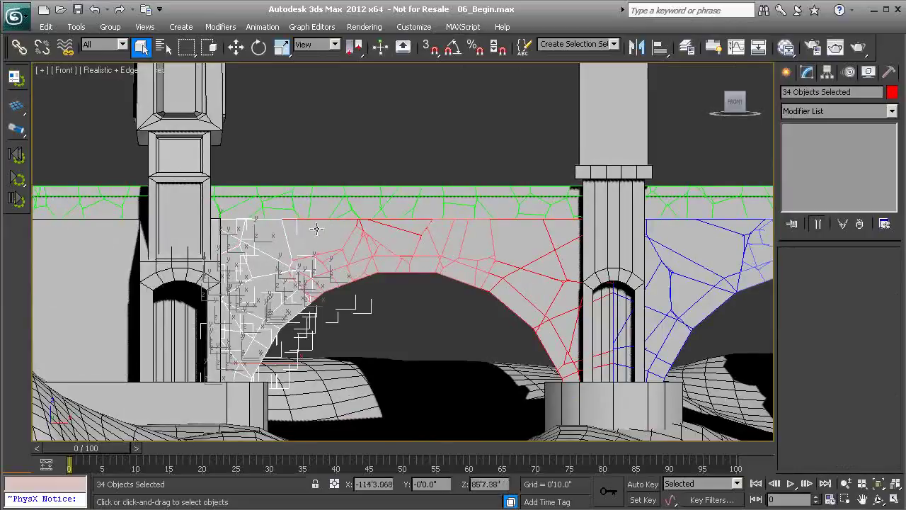
- Add the red arch fragments next to the middle pier to the selection and exclude the ground and pier objects
middle_drag(567, 372, 522, 329)
drag(456, 278, 544, 375)
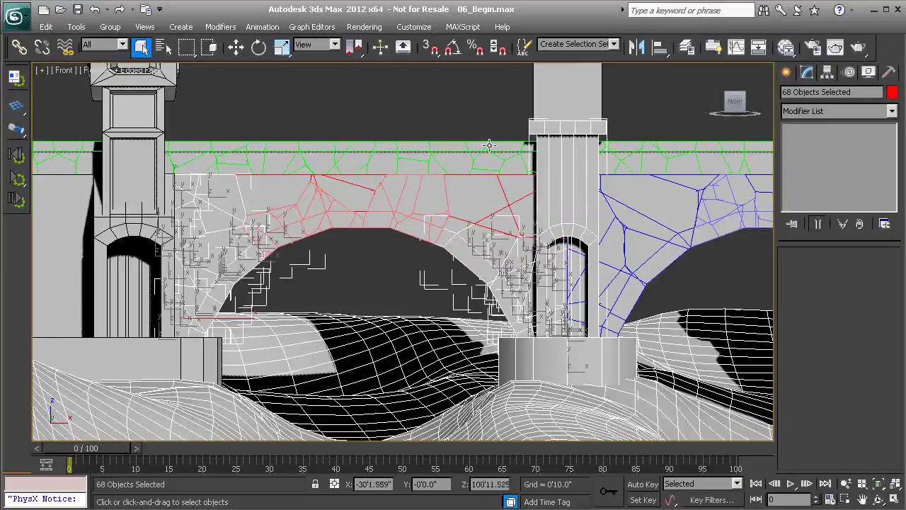
drag(476, 121, 530, 256)
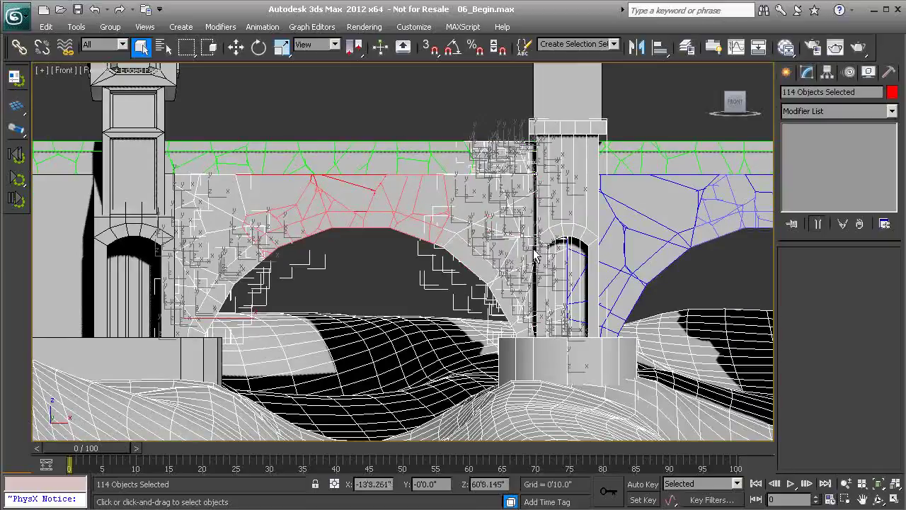
drag(627, 82, 584, 419)
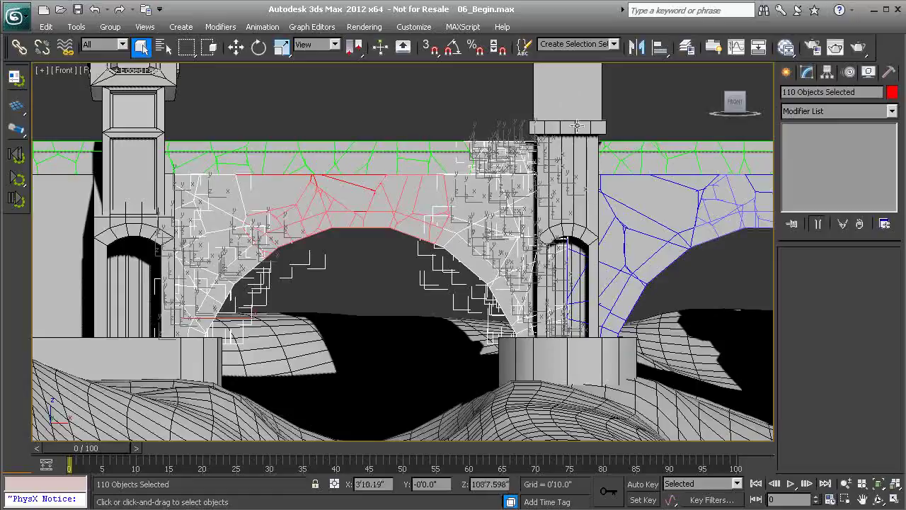
- Remove the green rail fragments above the red arch from the selection
alt+middle_drag(478, 157, 478, 172)
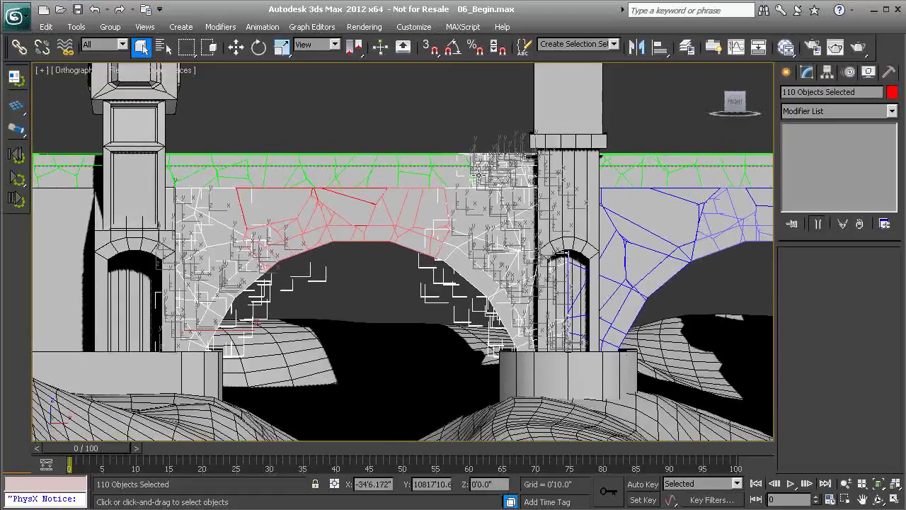
scroll(470, 153, up, 1)
alt+drag(430, 127, 529, 175)
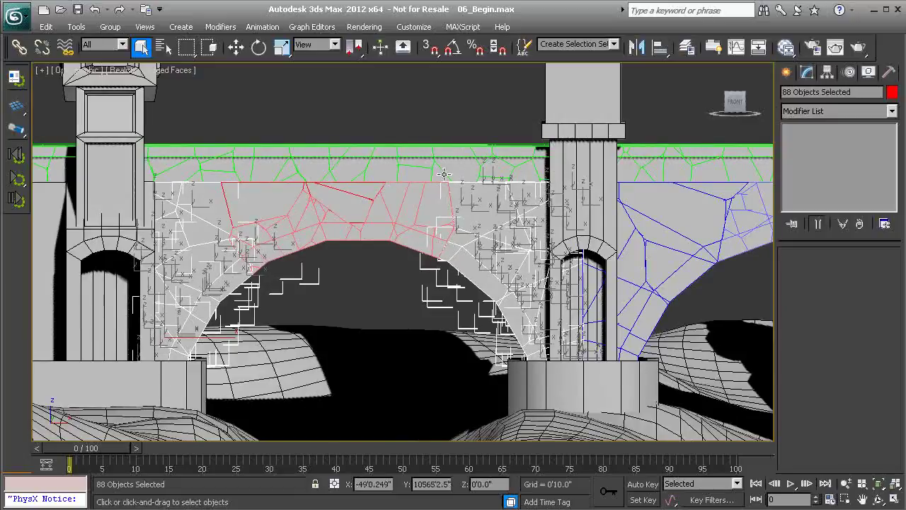
middle_drag(393, 223, 403, 206)
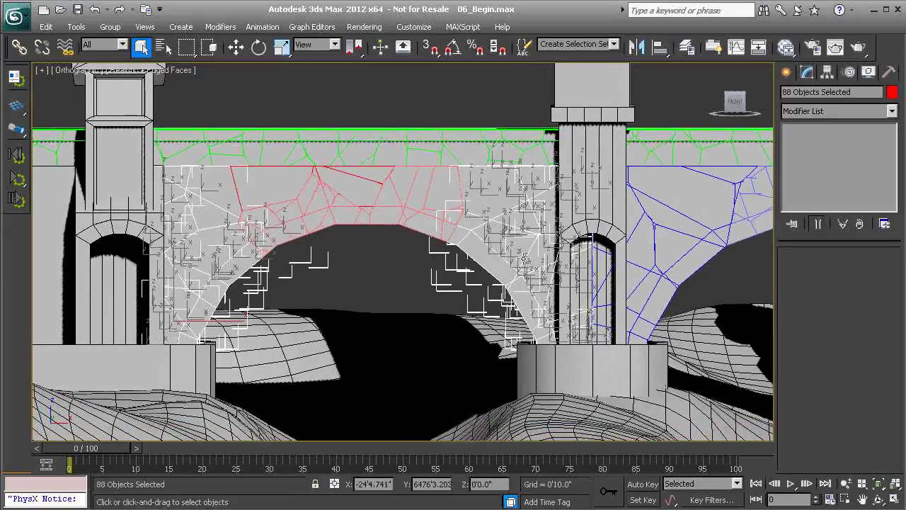
- Inspect the red arch from both sides in the Perspective view and deselect the fragments closest to its crown
mouse_move(344, 257)
alt+middle_down()
mouse_move(322, 265)
mouse_move(351, 309)
mouse_move(347, 262)
mouse_move(334, 256)
alt+middle_up()
key(p)
scroll(334, 256, up, 8)
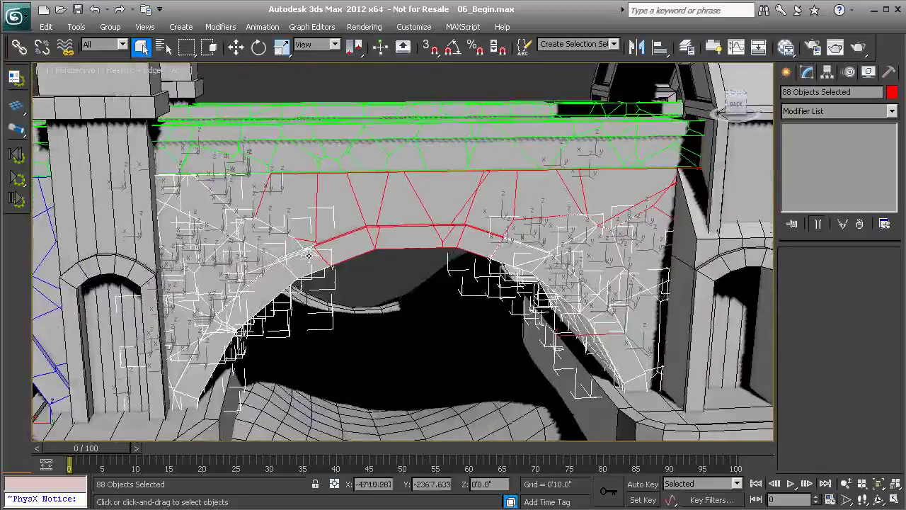
alt+click(309, 256)
alt+click(293, 252)
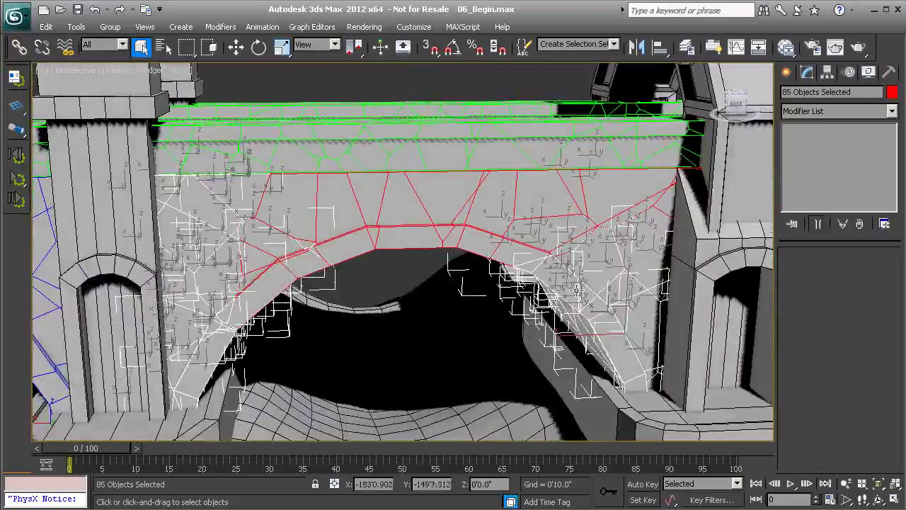
alt+middle_drag(318, 277, 349, 269)
alt+middle_drag(434, 234, 246, 217)
alt+middle_drag(345, 198, 386, 208)
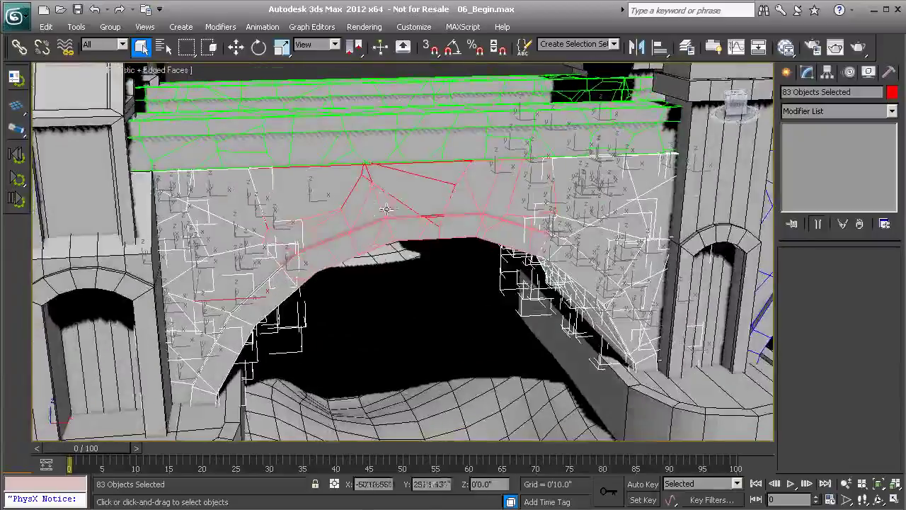
alt+middle_drag(494, 227, 374, 268)
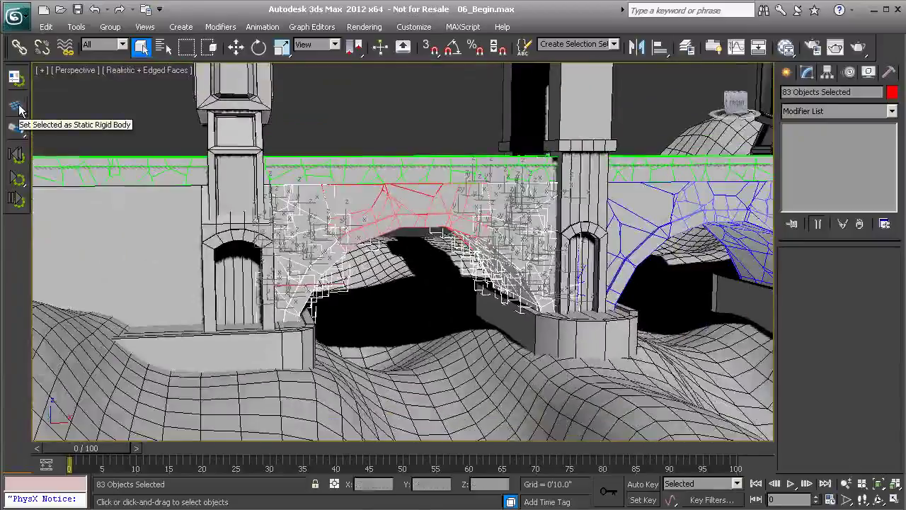
- Set the rigid body type of the selected red fragments to Static in MassFX Tools, review their material and mesh settings, and close it
click(15, 79)
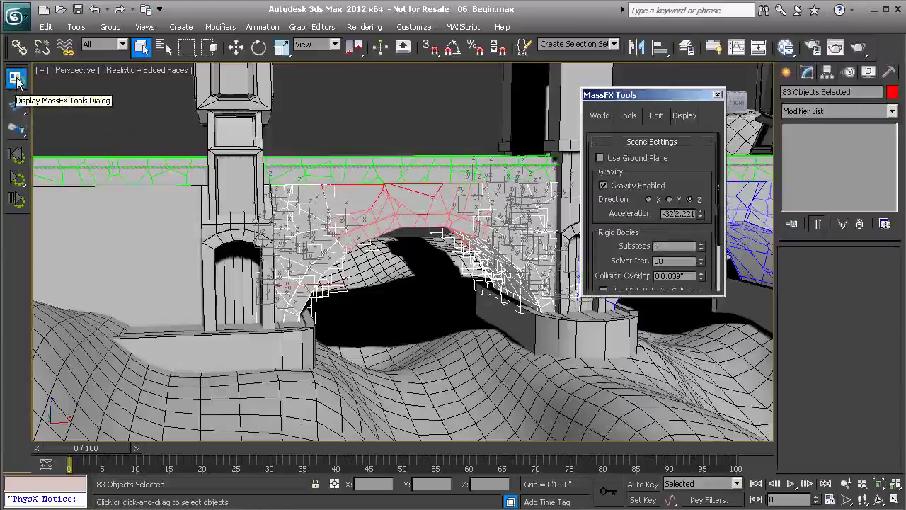
click(655, 116)
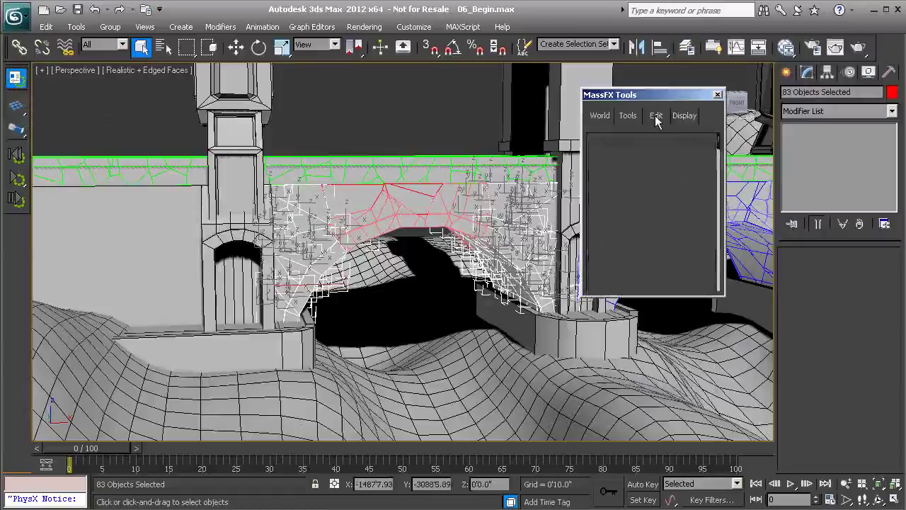
click(697, 161)
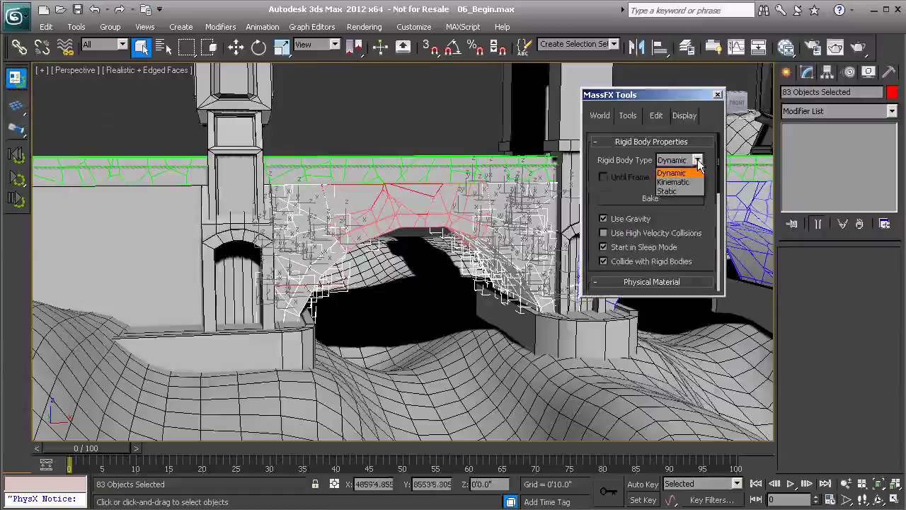
click(676, 191)
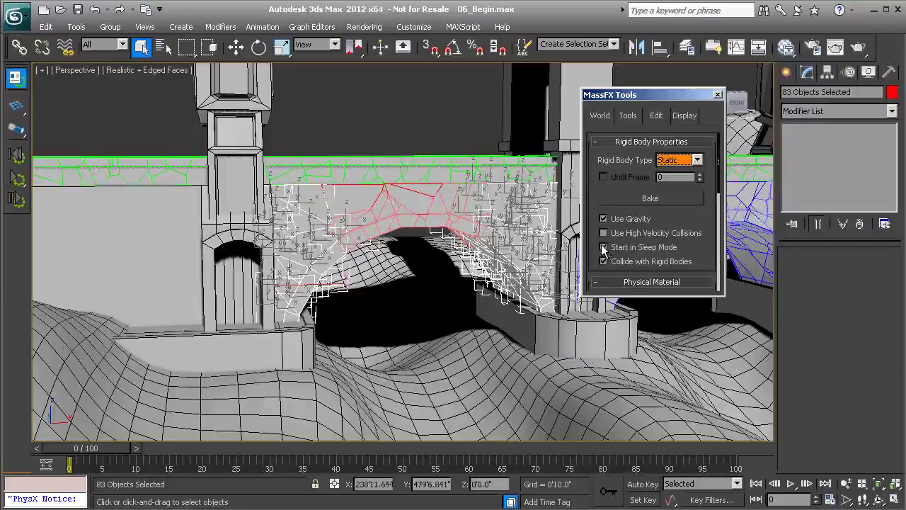
scroll(704, 218, down, 4)
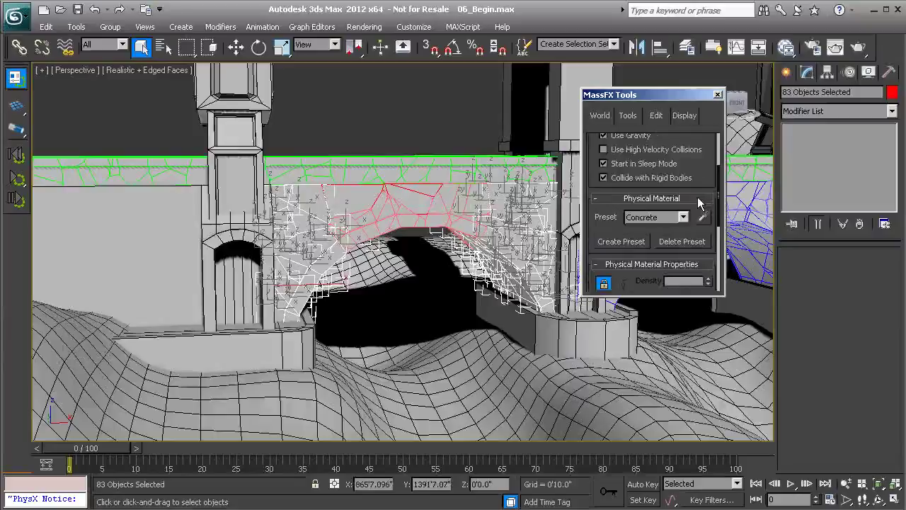
scroll(694, 204, down, 1)
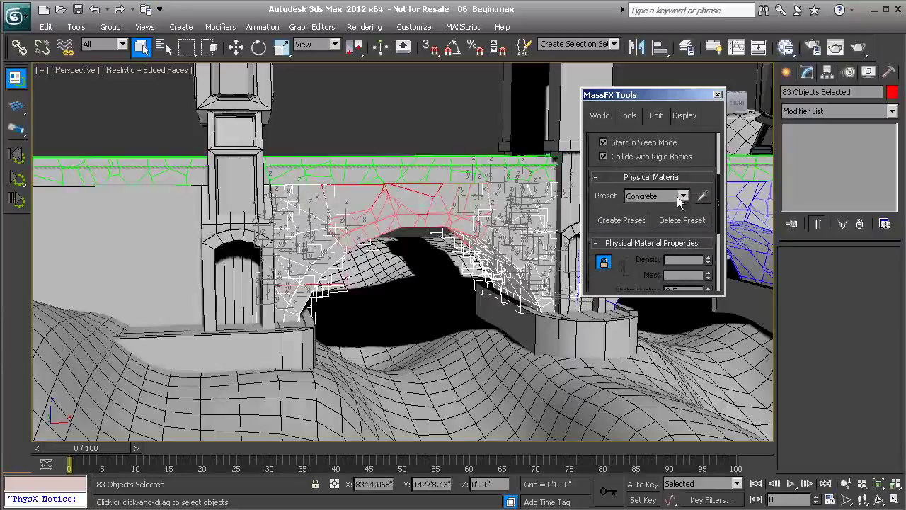
scroll(607, 278, down, 7)
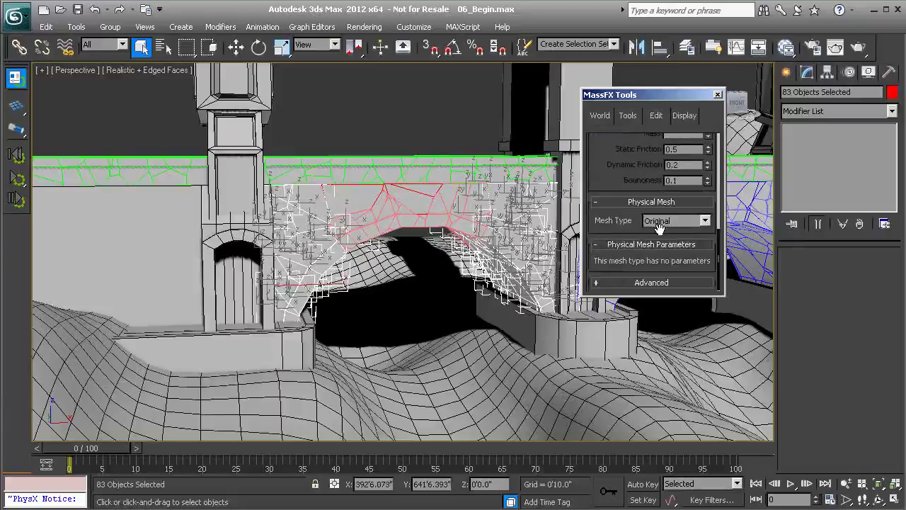
click(717, 95)
- Run the MassFX simulation to preview the collapse with the static arch fragments, and reset it to the start
alt+middle_drag(373, 145, 524, 152)
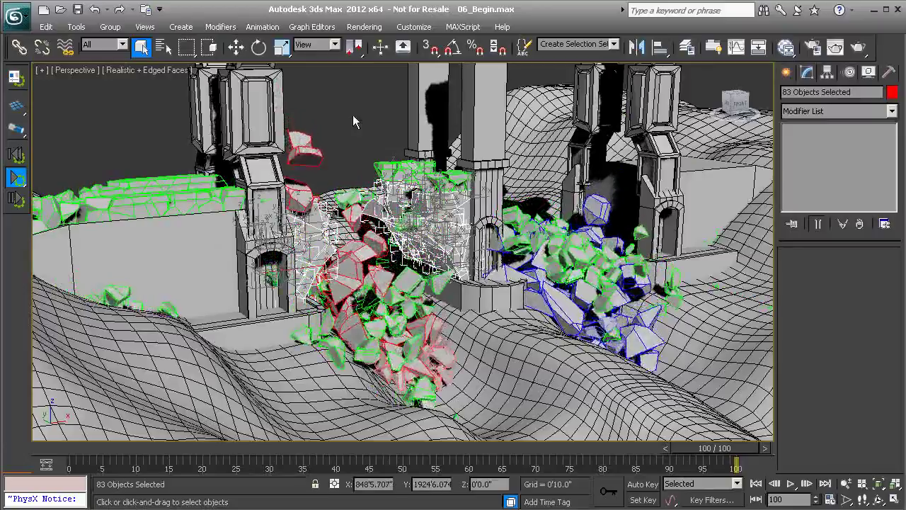
click(17, 156)
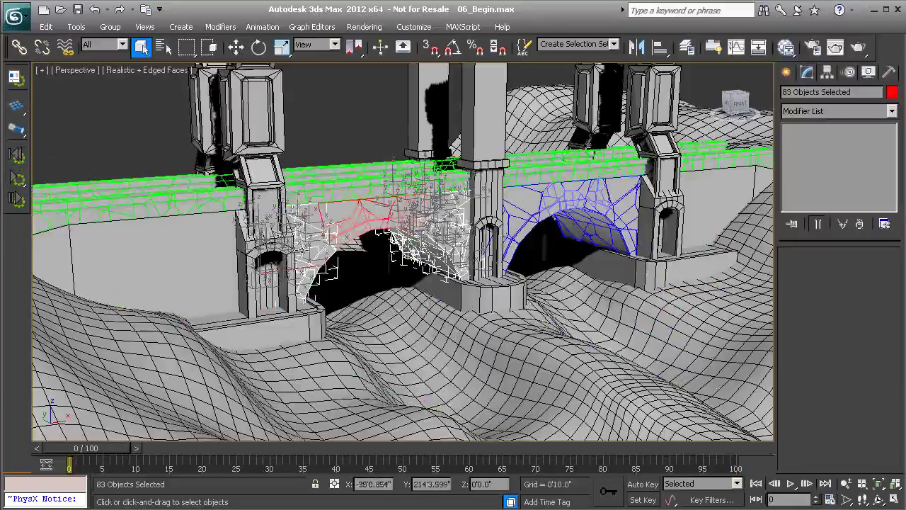
- Save the selected fragments as the named selection set Bridge_Main_01_Static, test recalling the set, and clear the selection
click(577, 43)
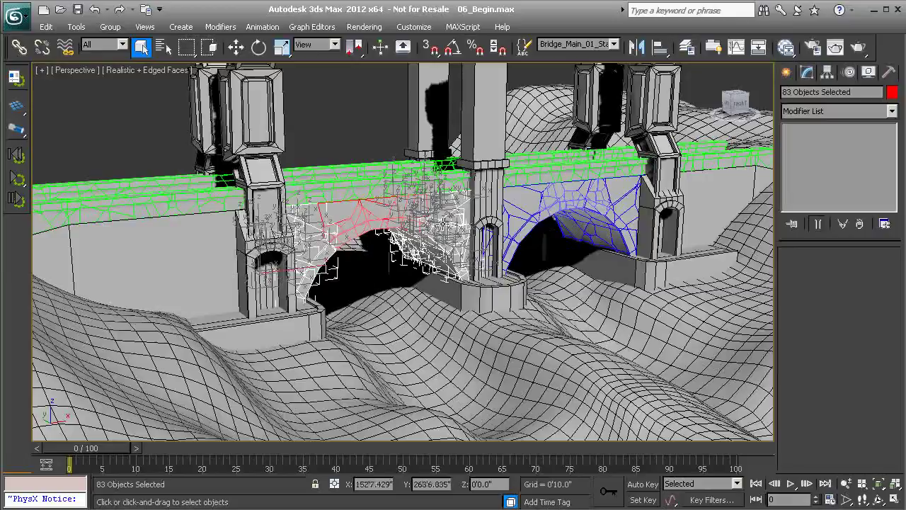
click(358, 134)
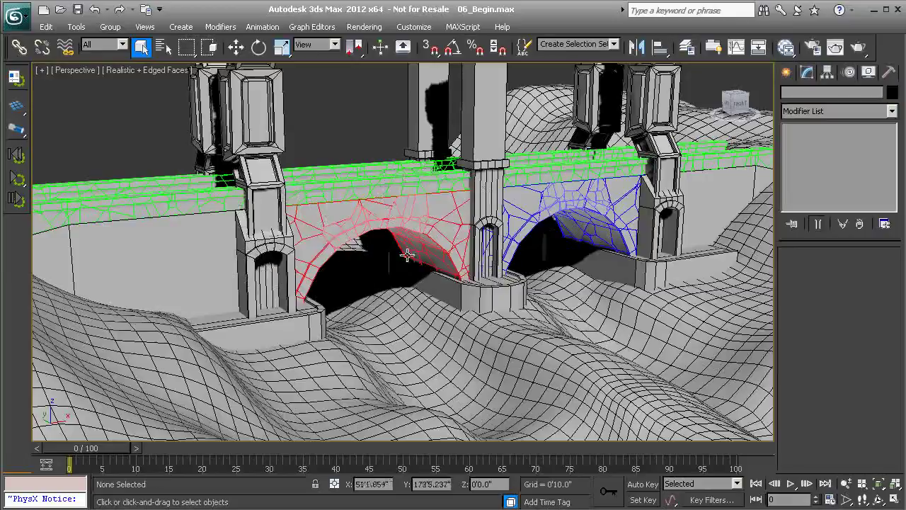
scroll(397, 261, up, 3)
middle_drag(371, 242, 369, 259)
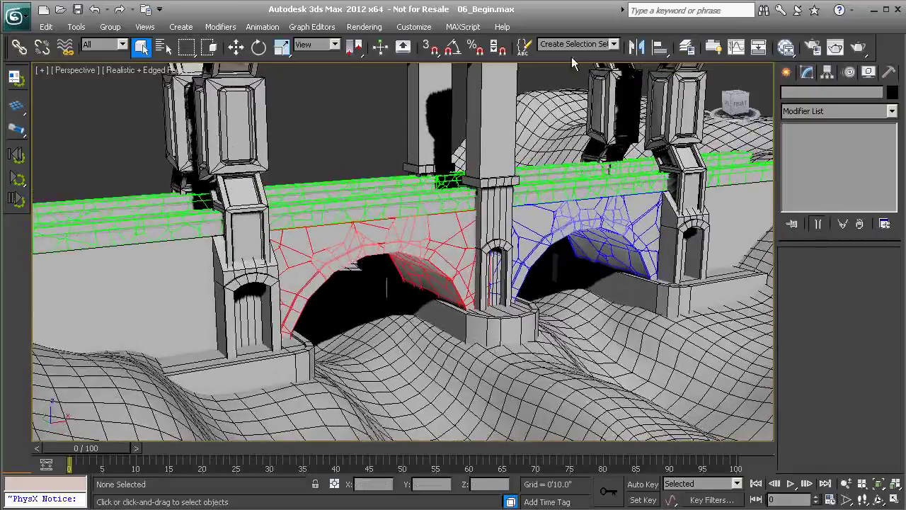
click(613, 43)
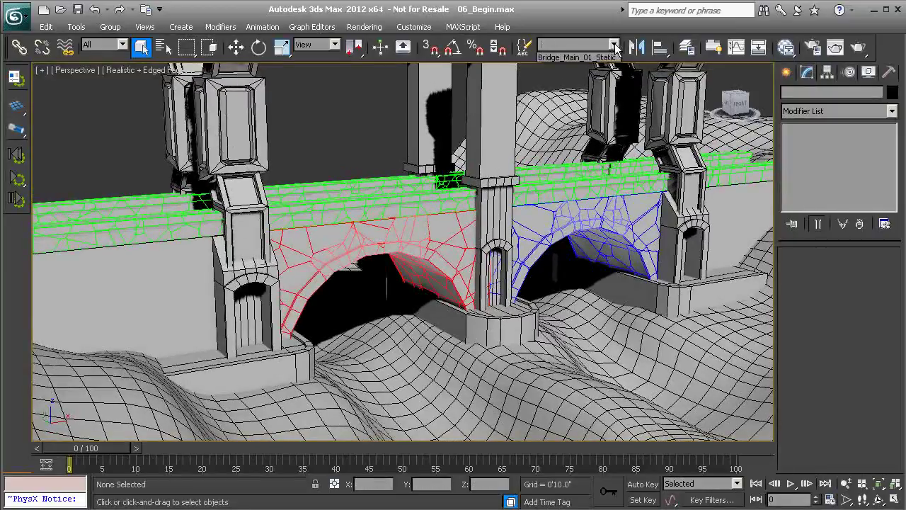
click(569, 57)
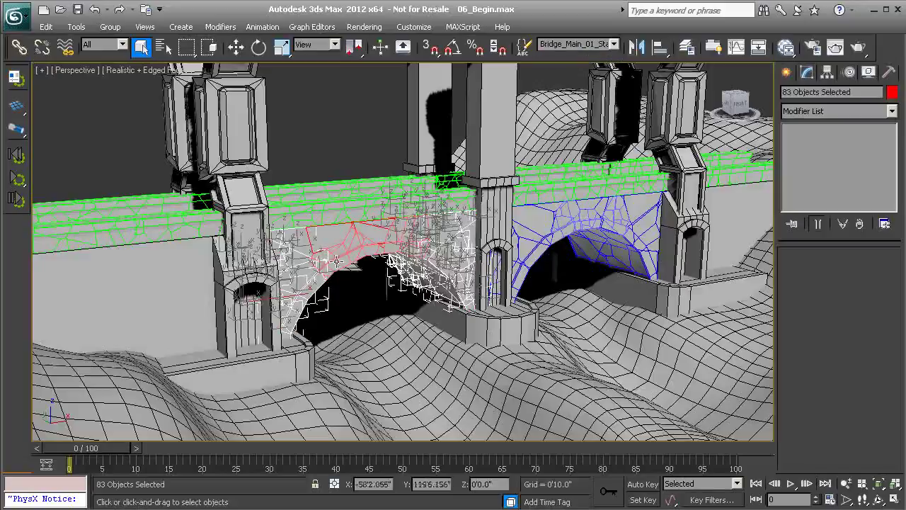
click(337, 158)
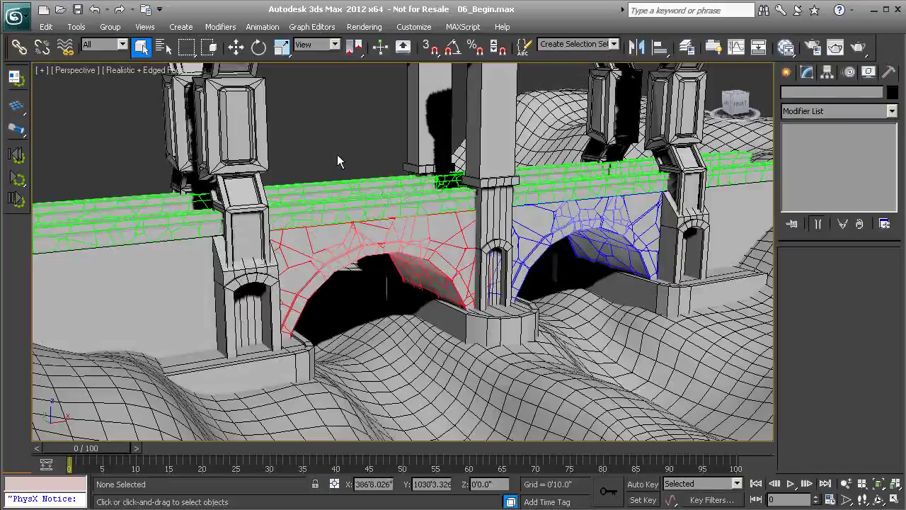
- Show the second arch from the front and select all its blue fragments by object color
middle_drag(380, 177, 373, 161)
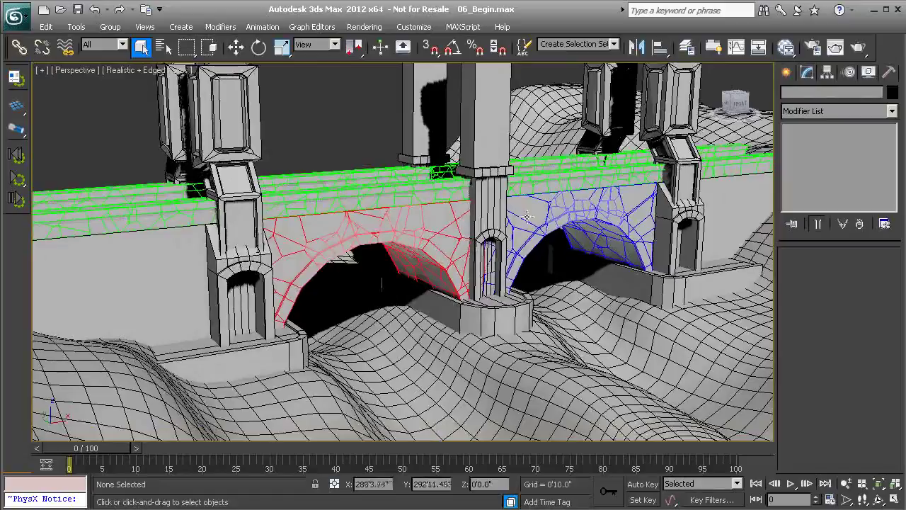
alt+middle_drag(526, 215, 542, 212)
alt+middle_drag(604, 202, 505, 213)
alt+middle_drag(453, 186, 376, 202)
scroll(377, 203, down, 1)
alt+middle_drag(160, 194, 228, 172)
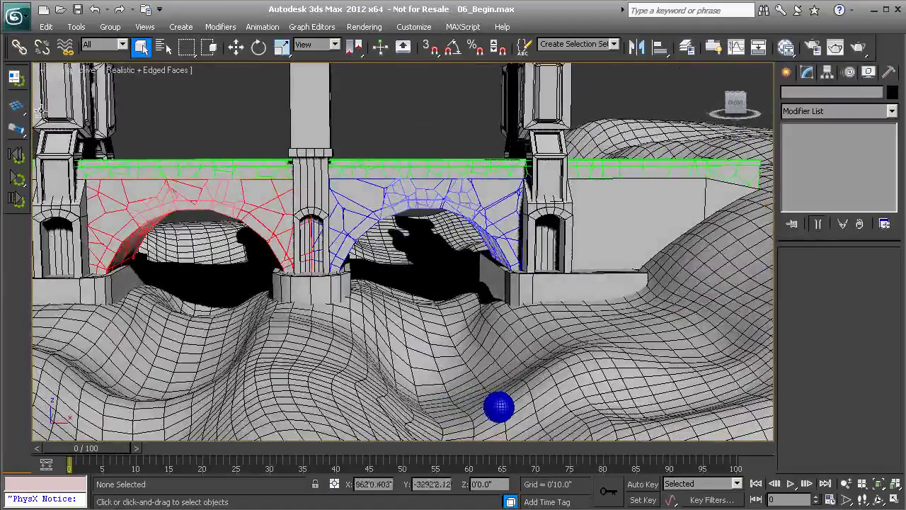
click(46, 26)
mouse_move(113, 268)
click(216, 290)
click(376, 208)
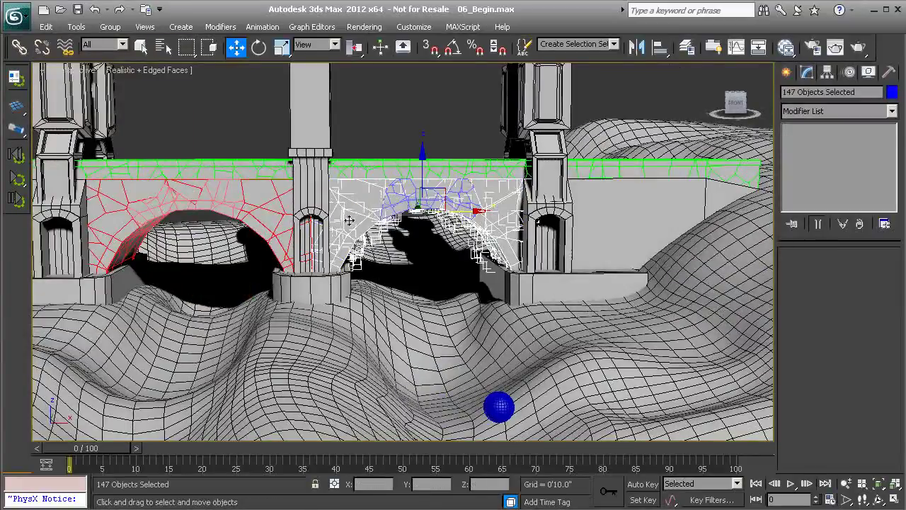
- Deselect the second arch's middle blue fragments, keeping only those beside the two piers selected
middle_drag(418, 206, 327, 138)
scroll(363, 199, up, 3)
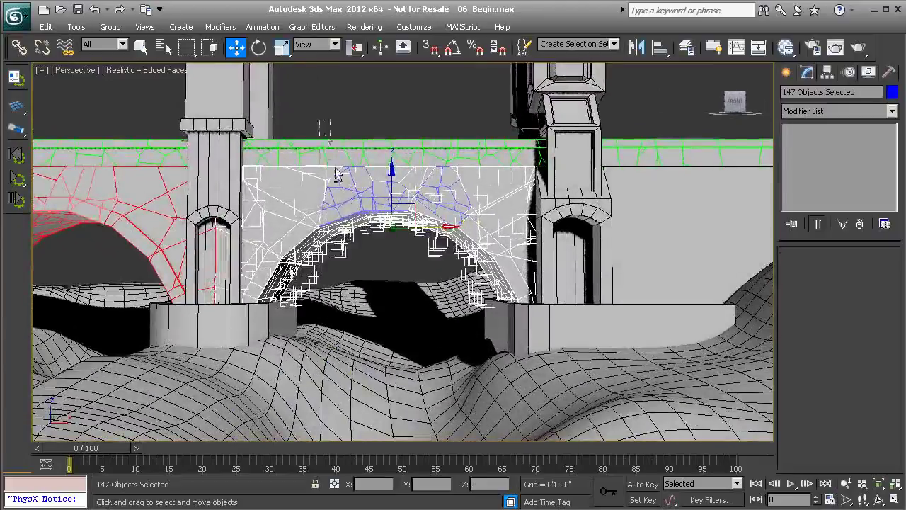
alt+drag(470, 275, 467, 272)
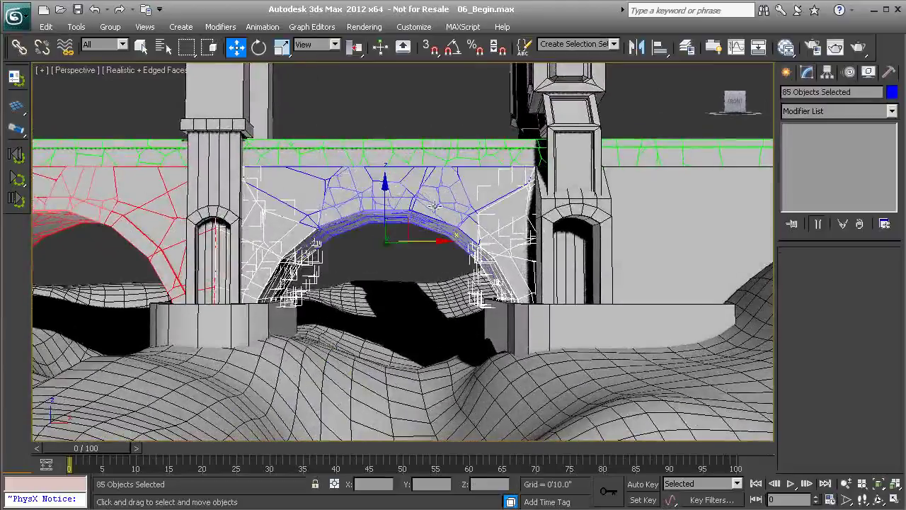
alt+middle_drag(321, 165, 295, 187)
alt+middle_drag(487, 216, 433, 196)
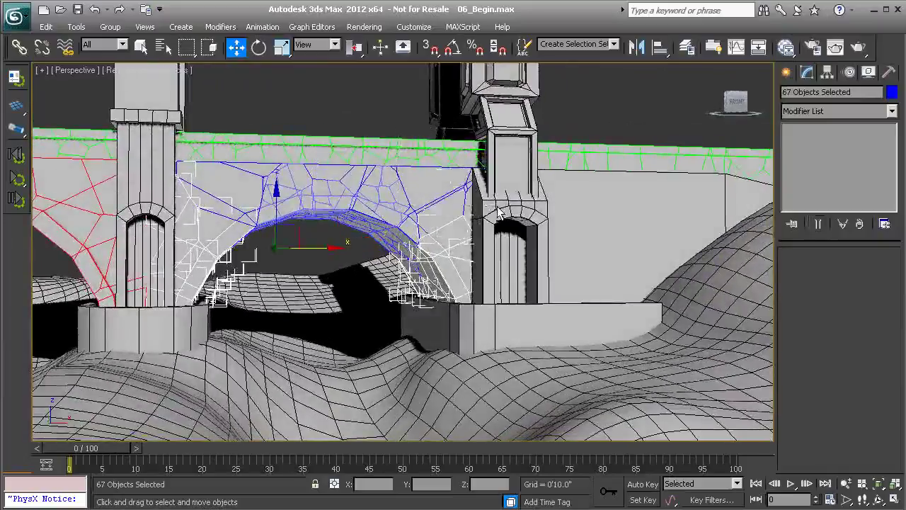
alt+middle_drag(499, 213, 378, 210)
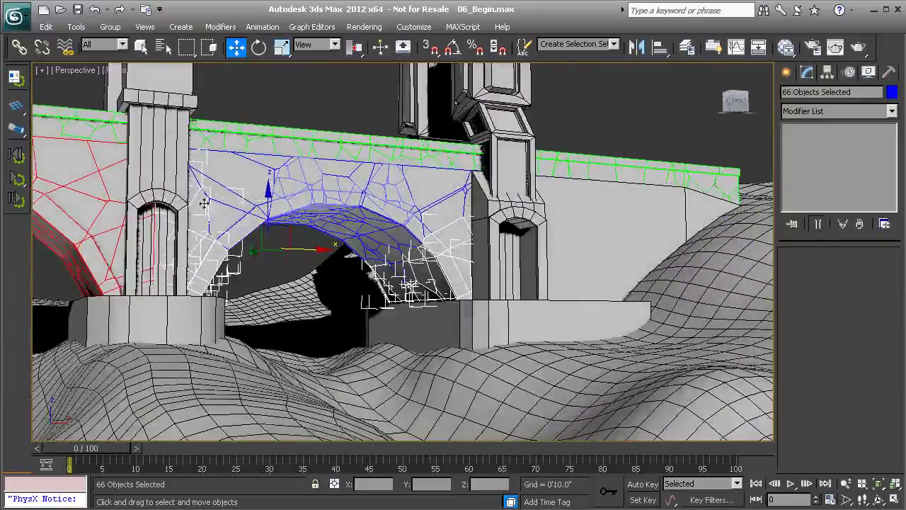
alt+middle_drag(240, 210, 480, 236)
alt+click(590, 268)
alt+middle_drag(590, 251, 384, 276)
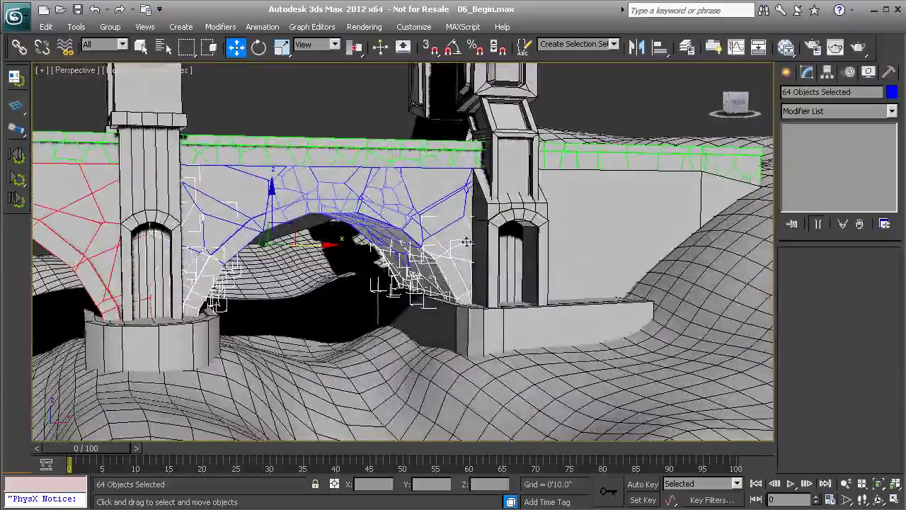
- Make the selected blue fragments static rigid bodies, review their rigid body, material and mesh settings in MassFX Tools, and close it
click(17, 108)
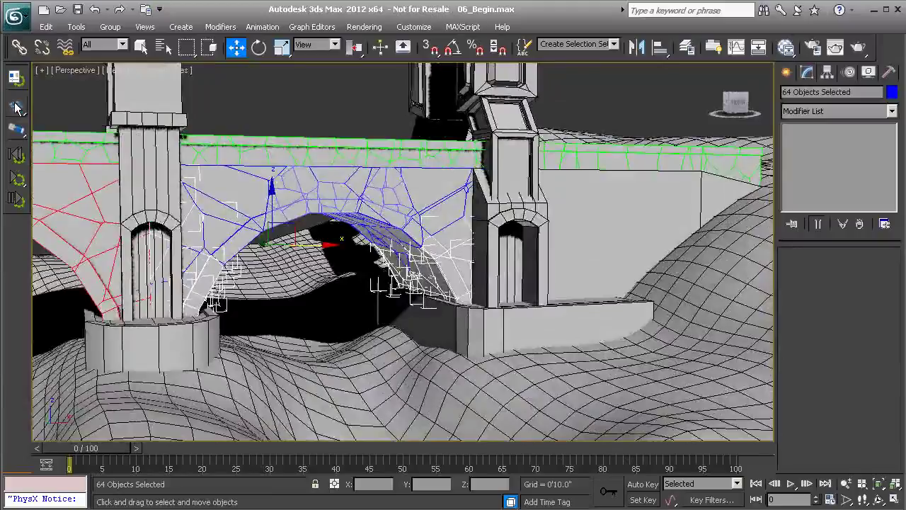
click(16, 79)
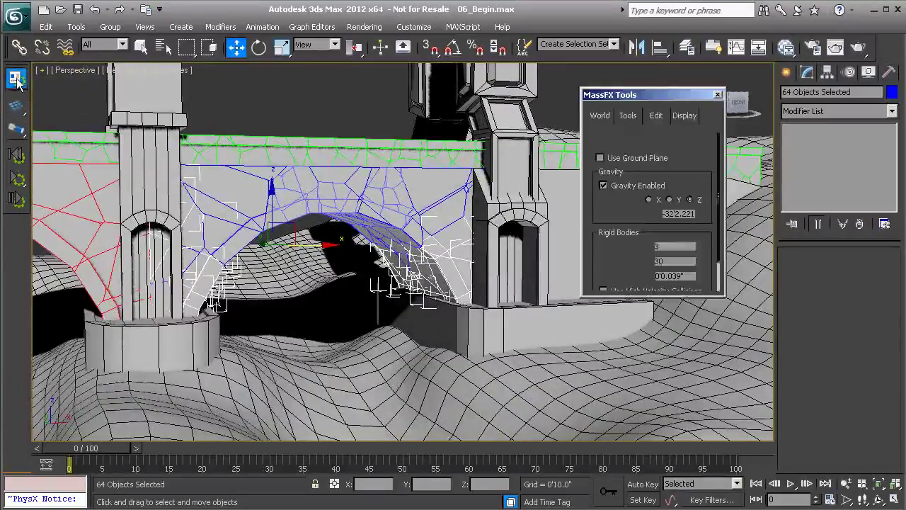
click(655, 116)
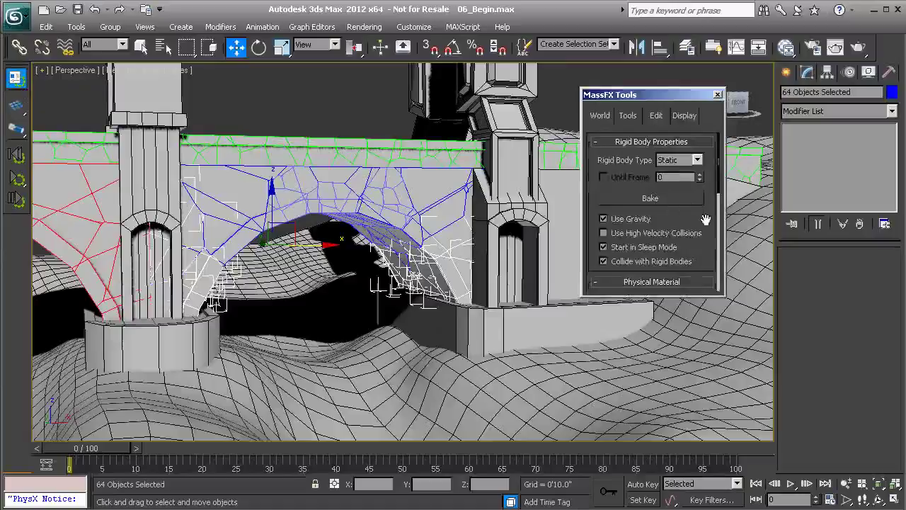
scroll(701, 243, down, 3)
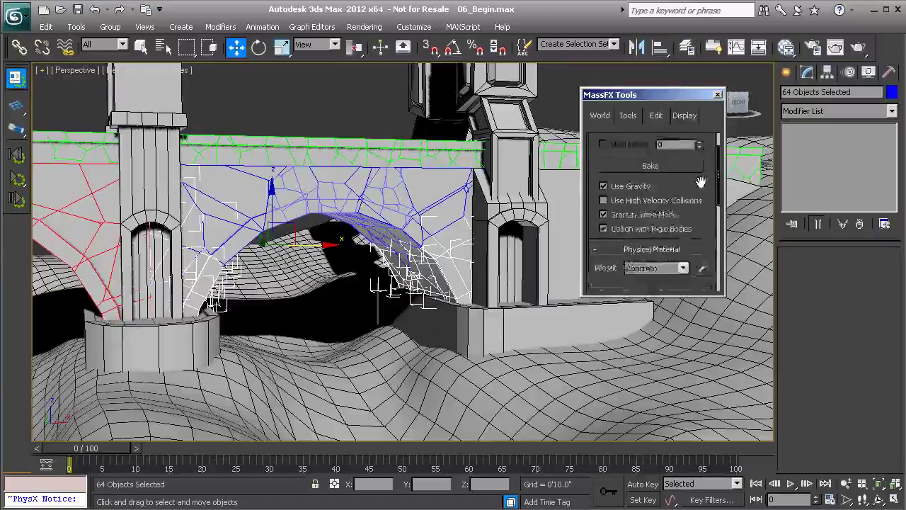
scroll(701, 207, down, 4)
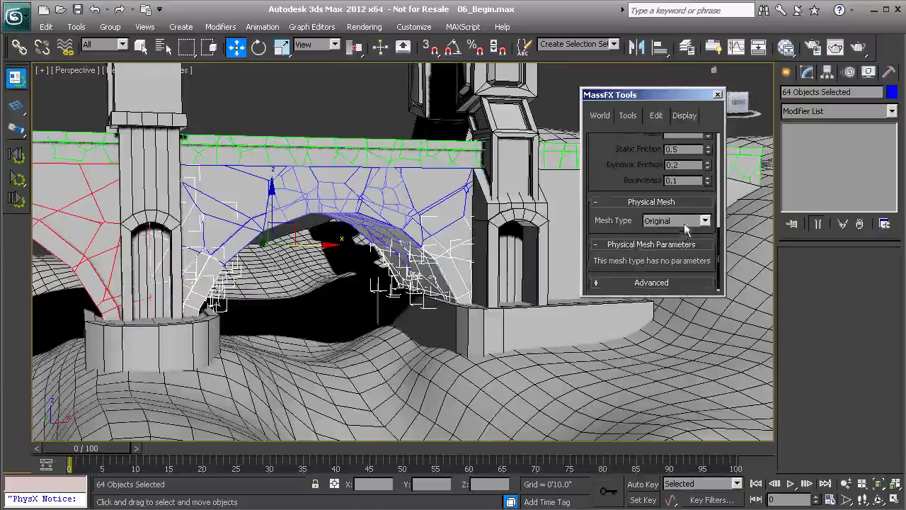
click(717, 94)
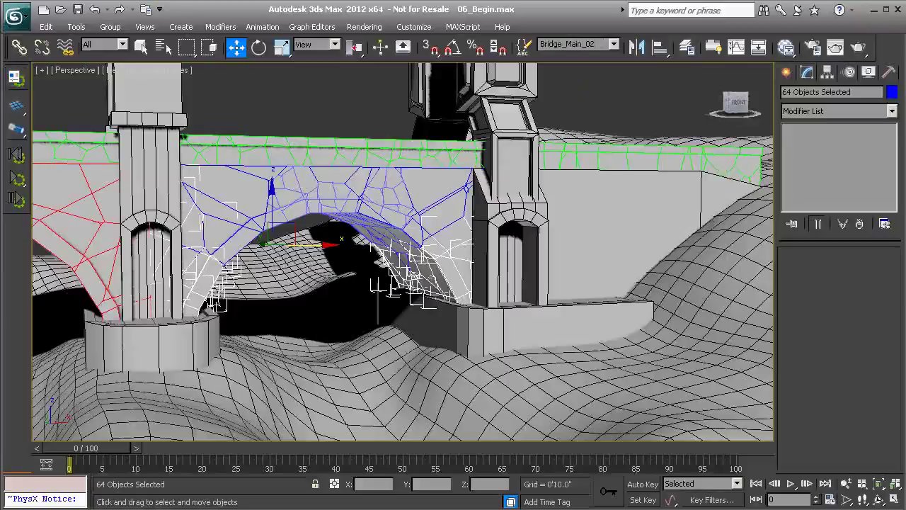
- Save the selected blue fragments as the named selection set Bridge_Main_02_Static and clear the selection
text(tatic)
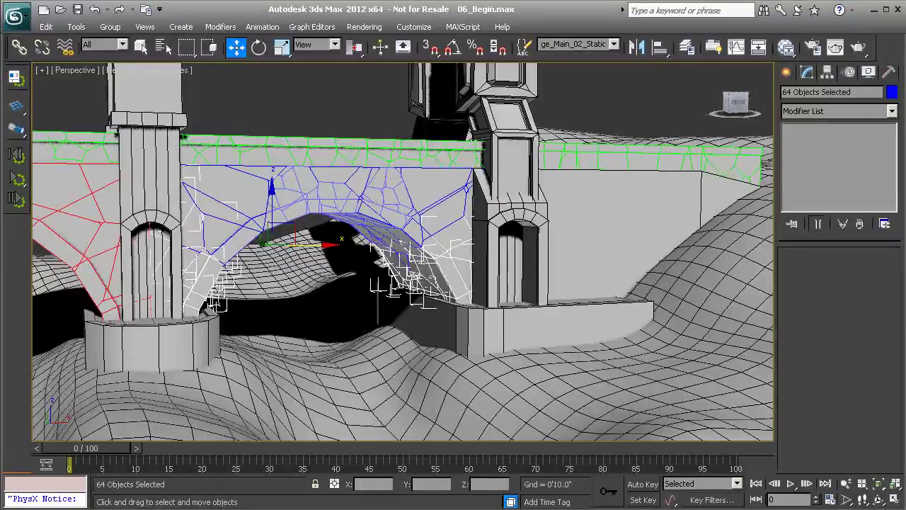
key(Return)
click(366, 106)
- Run the MassFX simulation with static fragments on both arches, and inspect the collapsed bridge and rubble from the front, above and at an angle
scroll(427, 233, down, 5)
middle_drag(337, 242, 462, 257)
click(15, 181)
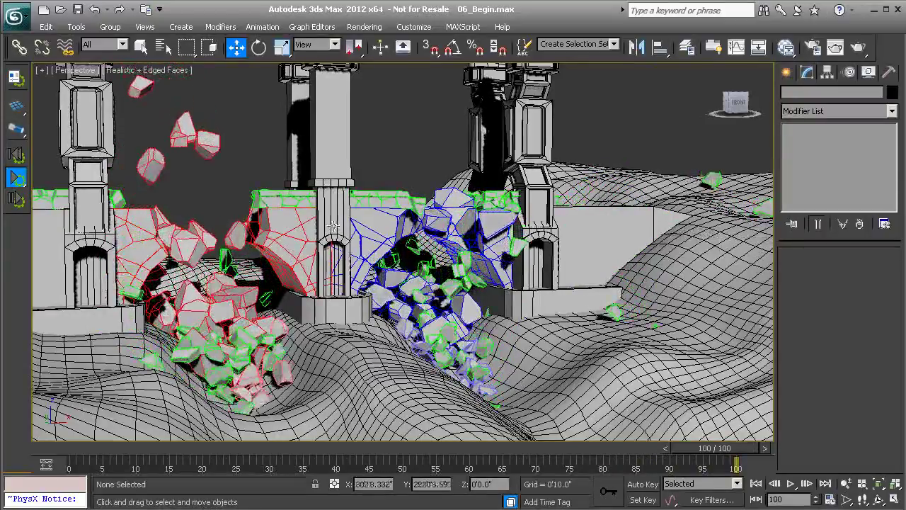
alt+middle_drag(322, 231, 325, 243)
middle_drag(332, 274, 243, 212)
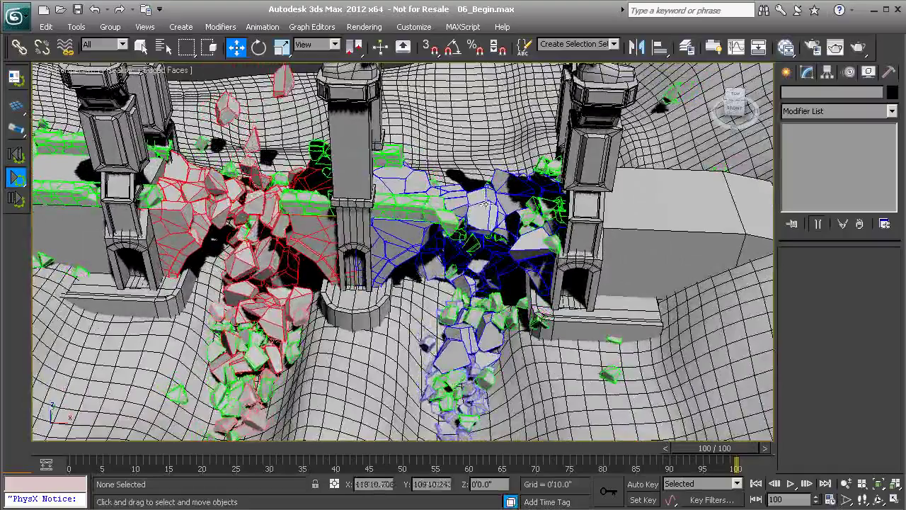
alt+middle_drag(444, 211, 432, 297)
alt+middle_drag(312, 250, 352, 321)
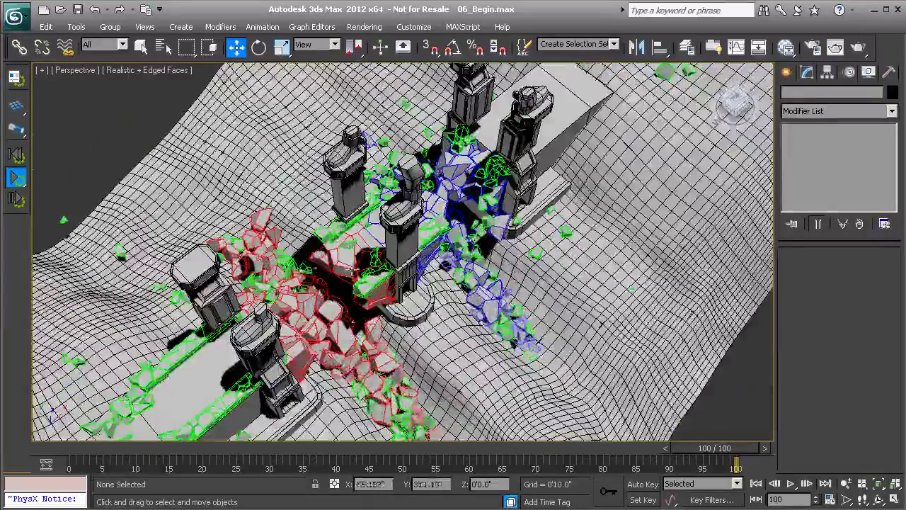
alt+middle_drag(294, 303, 273, 249)
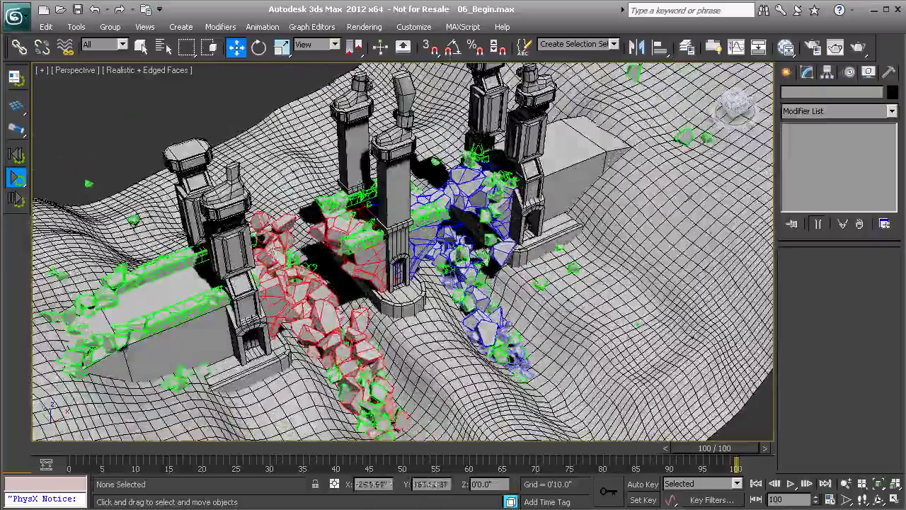
alt+middle_drag(297, 290, 365, 255)
scroll(320, 253, up, 3)
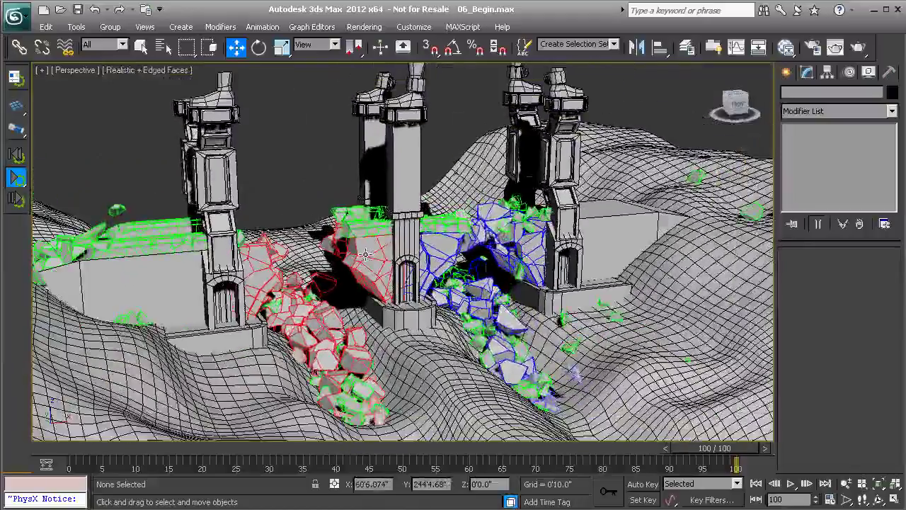